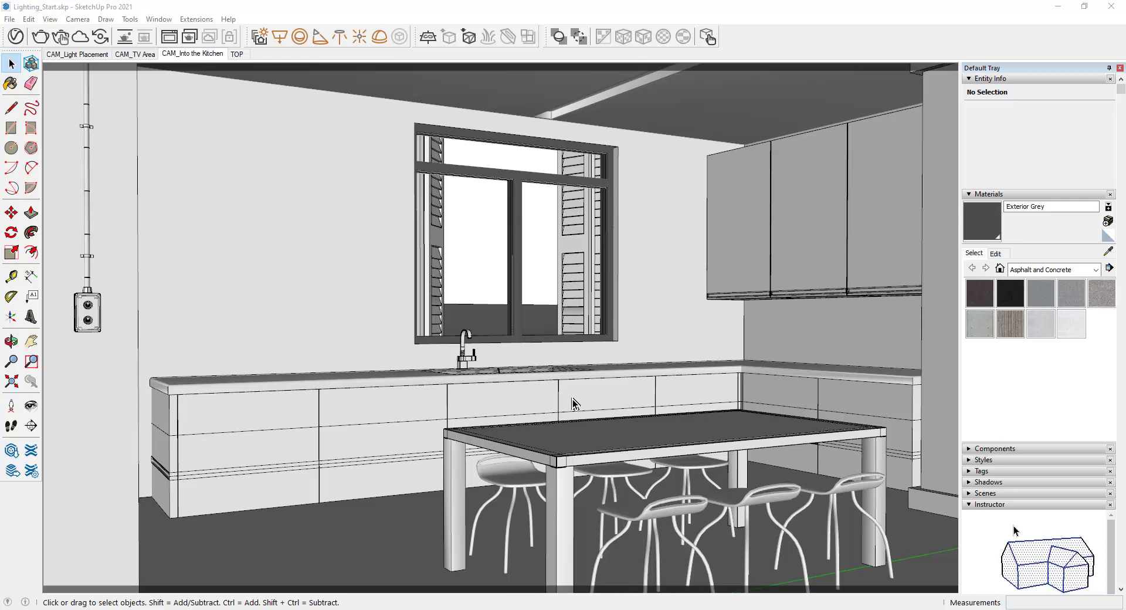
Render the kitchen view with V-Ray and open the Asset Editor's Lights list showing SunLight
click(60, 39)
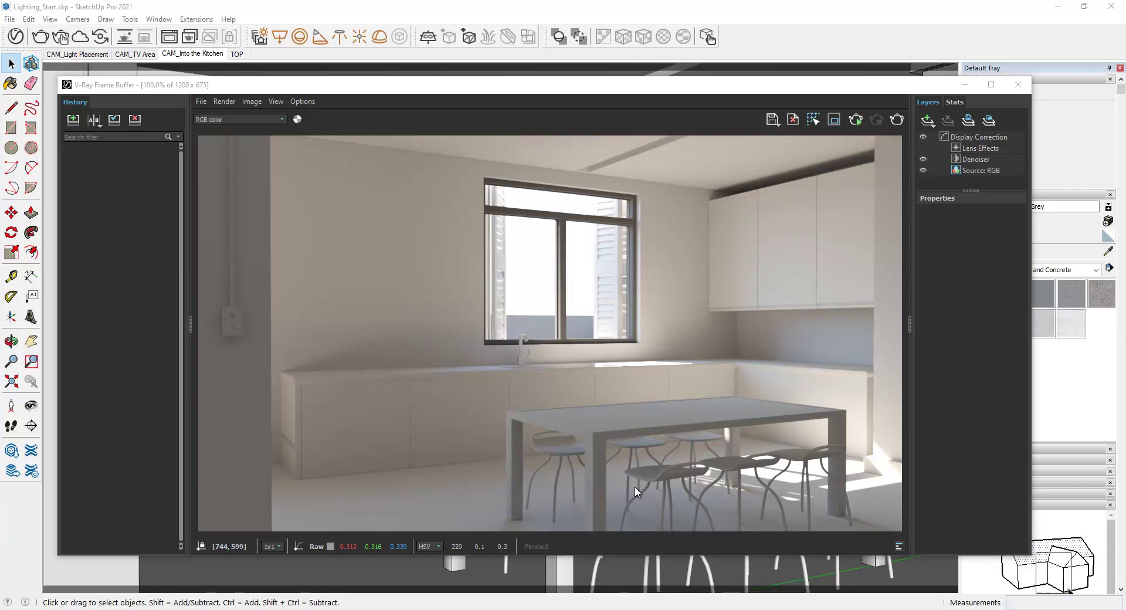
click(15, 37)
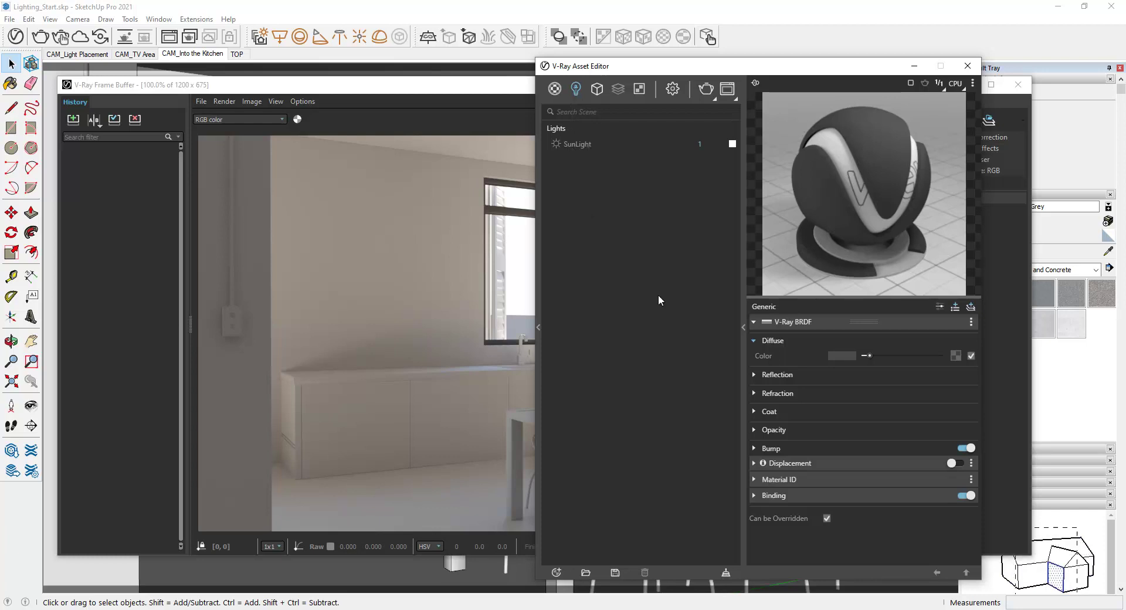
Select SunLight to show its parameters, briefly collapsing and re-expanding the settings panel
click(578, 146)
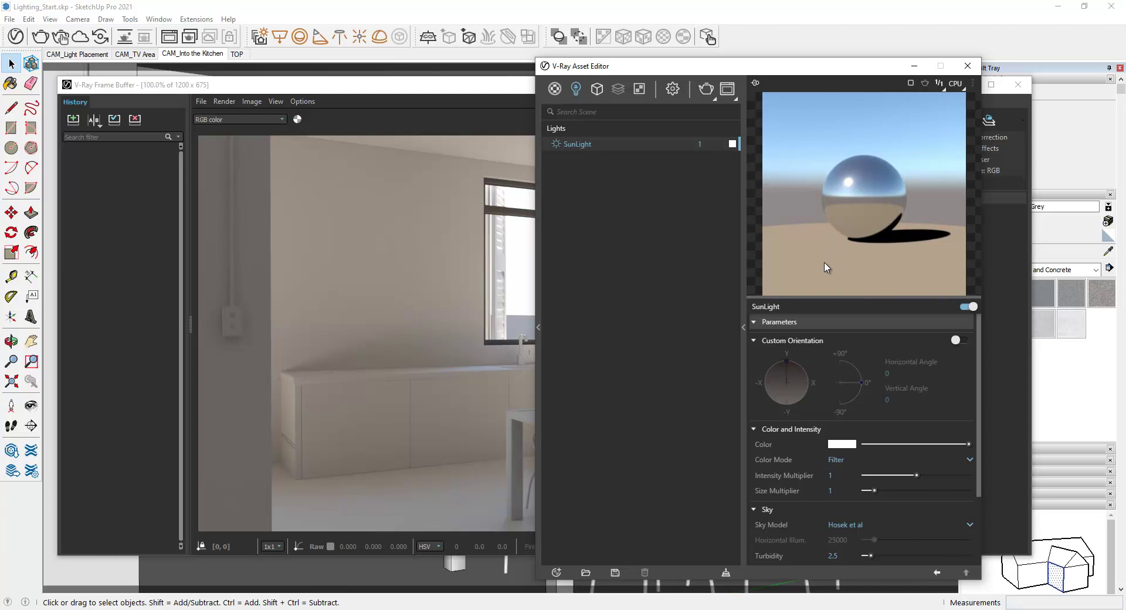
click(744, 327)
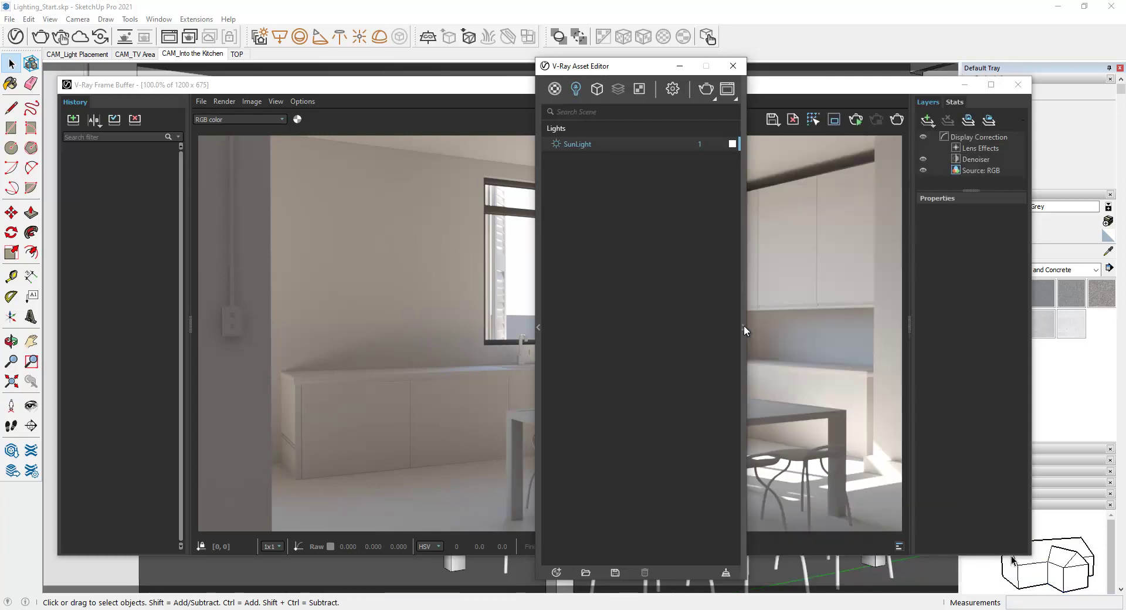
click(743, 327)
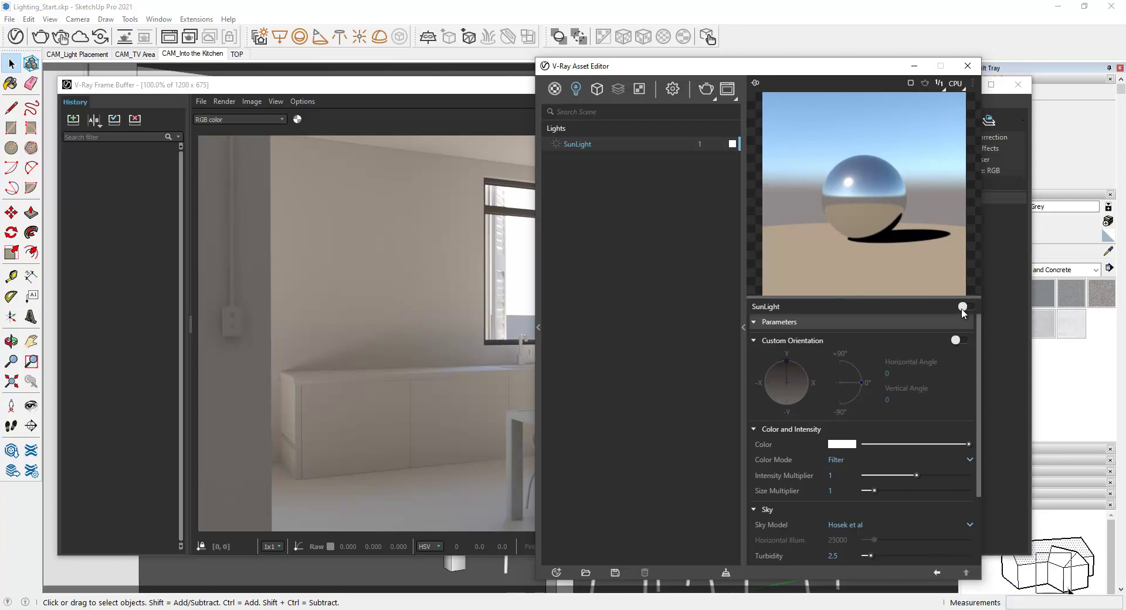
Switch the SunLight off and re-render the kitchen in dim, bluish sky light
click(965, 306)
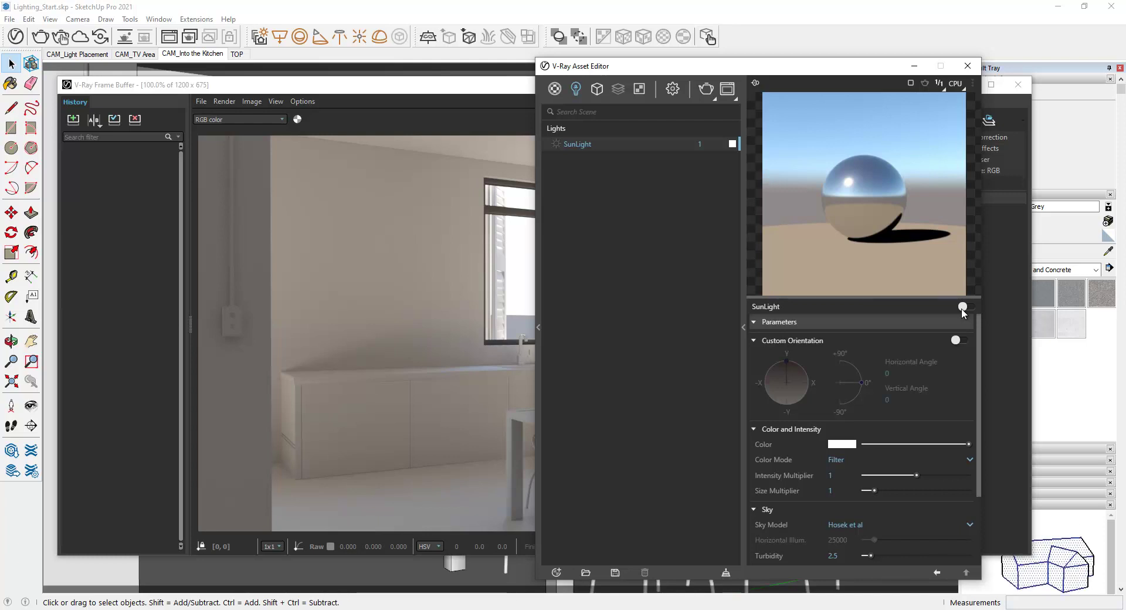
click(705, 92)
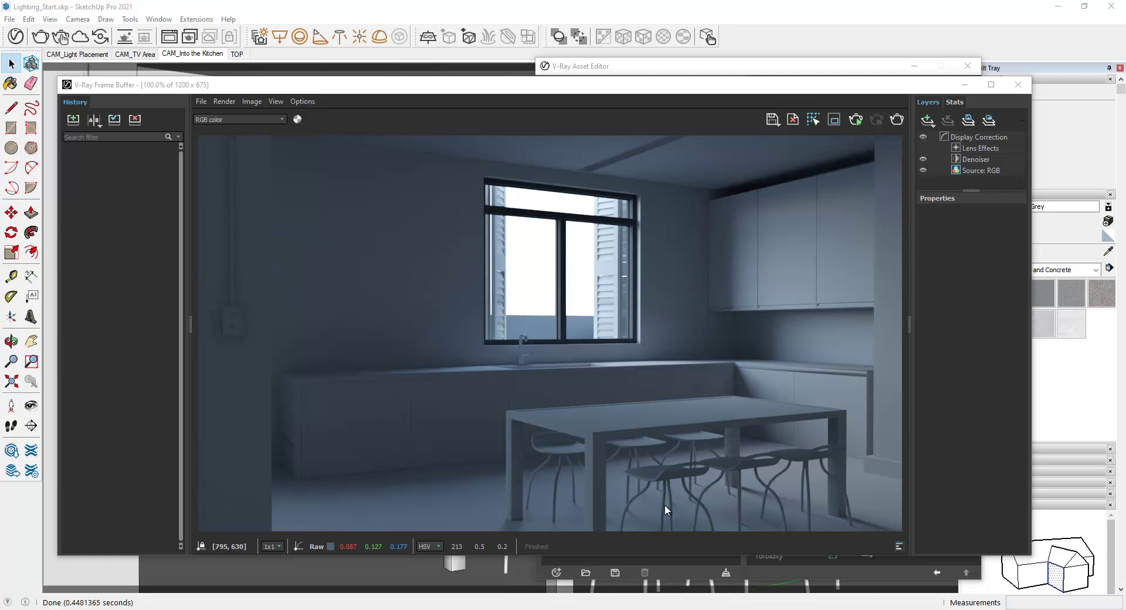
click(638, 70)
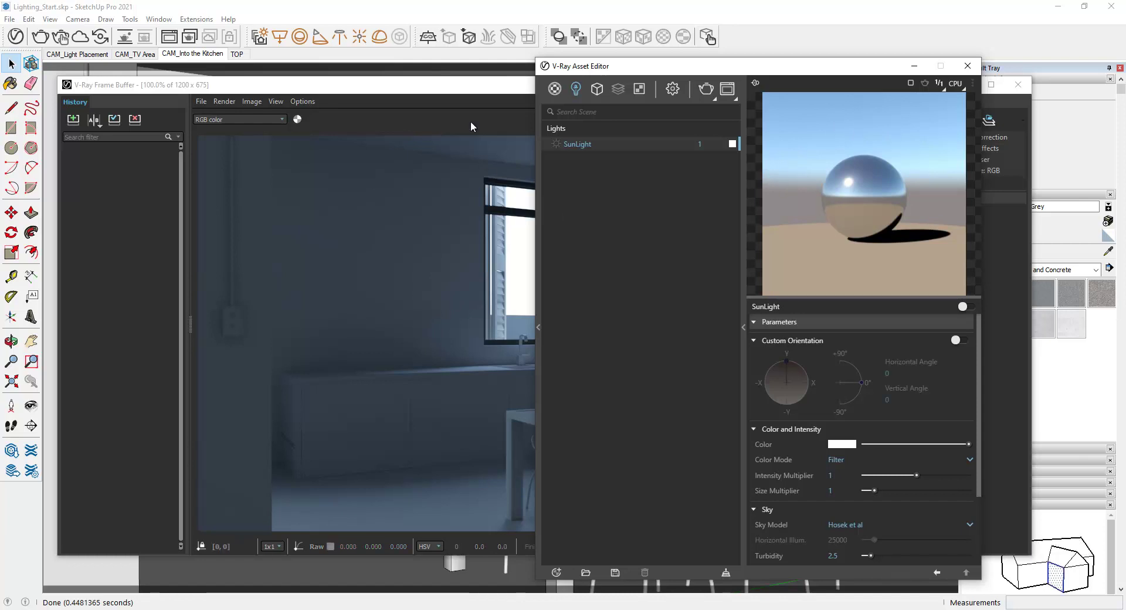
Set the SunLight's intensity to 0 in the Lights list, then view the frame buffer
click(461, 89)
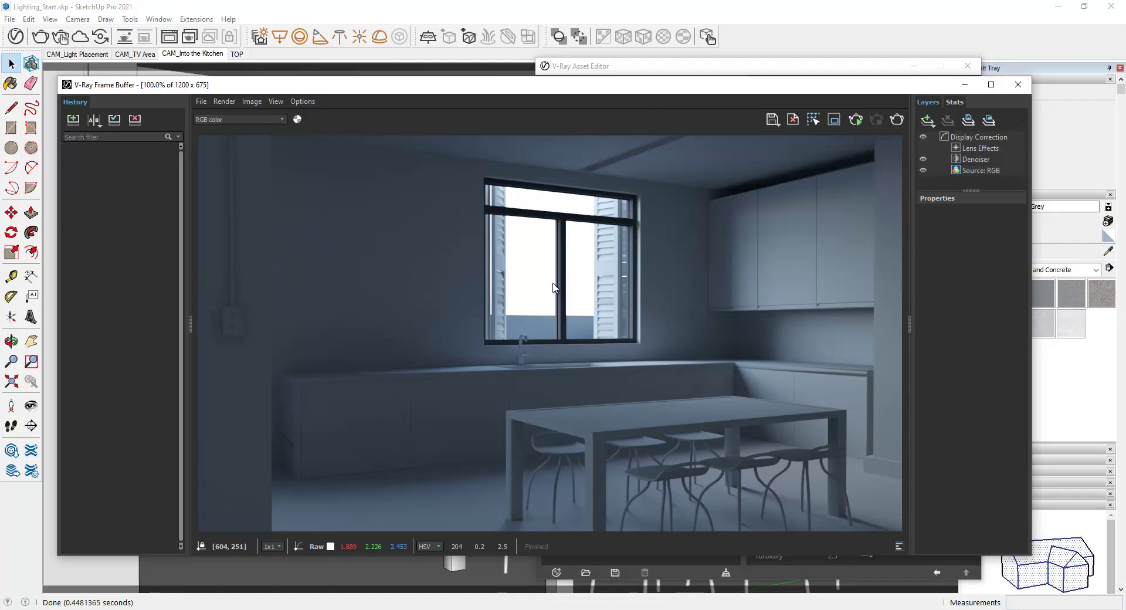
click(638, 73)
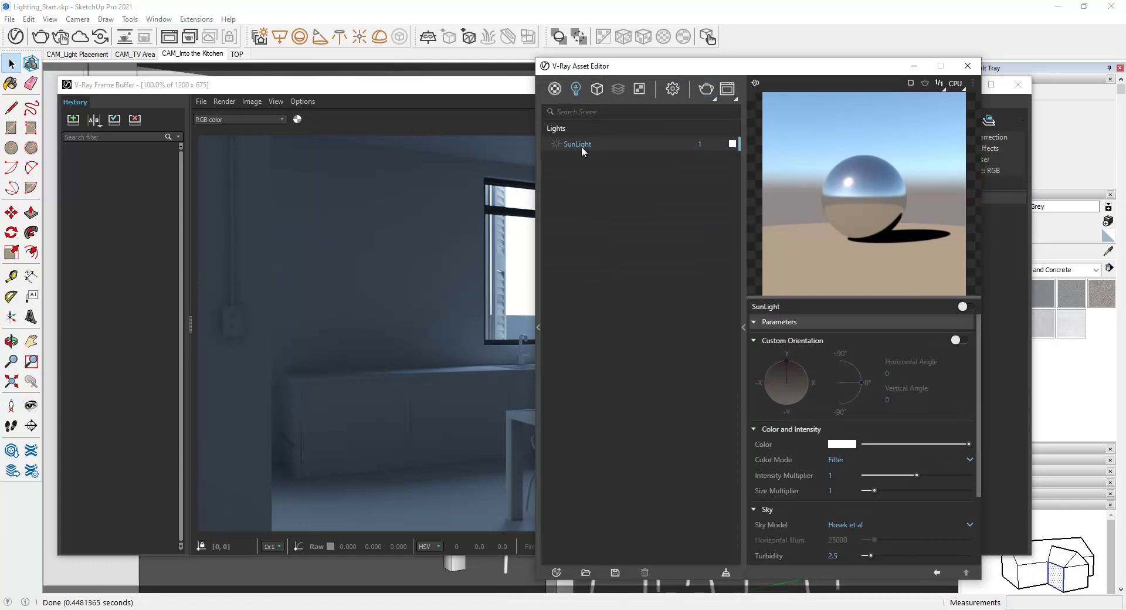
double_click(699, 144)
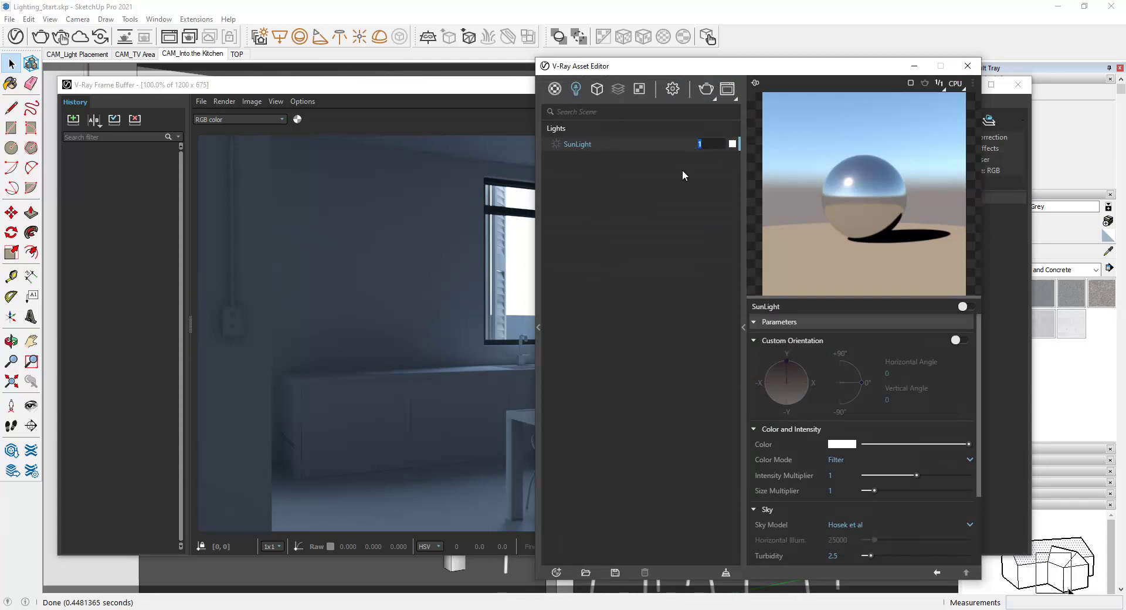
text(0)
mouse_move(704, 143)
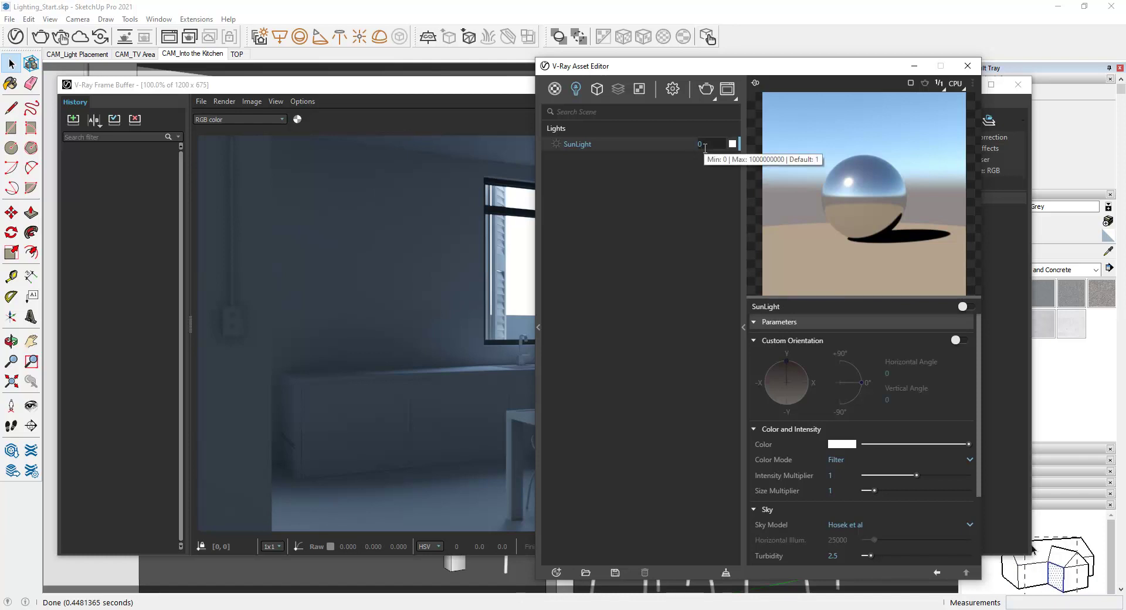
key(Return)
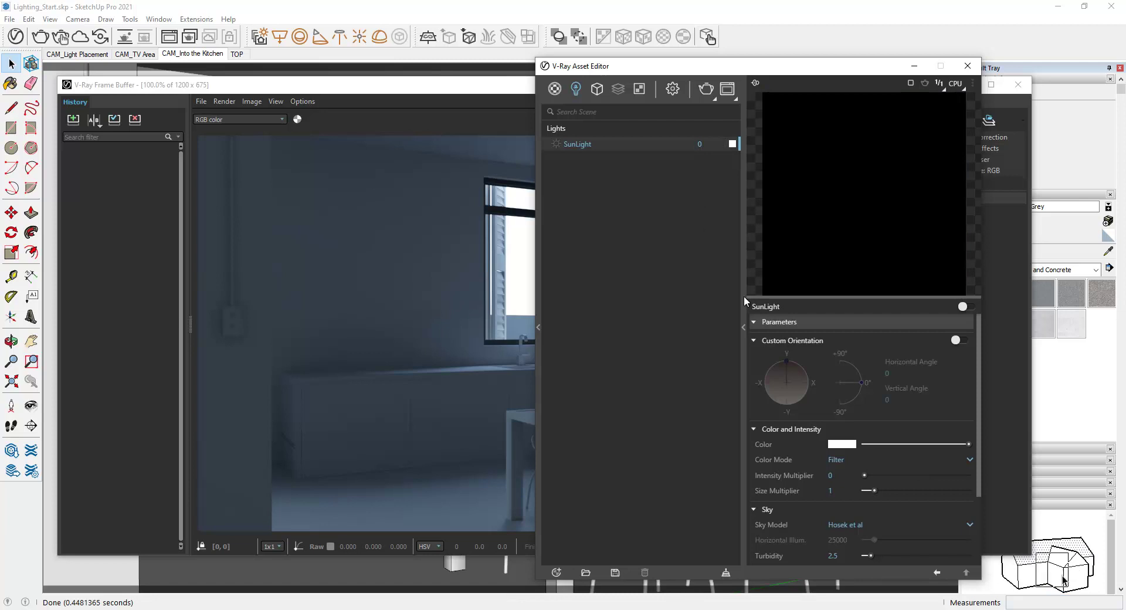
click(451, 87)
click(451, 90)
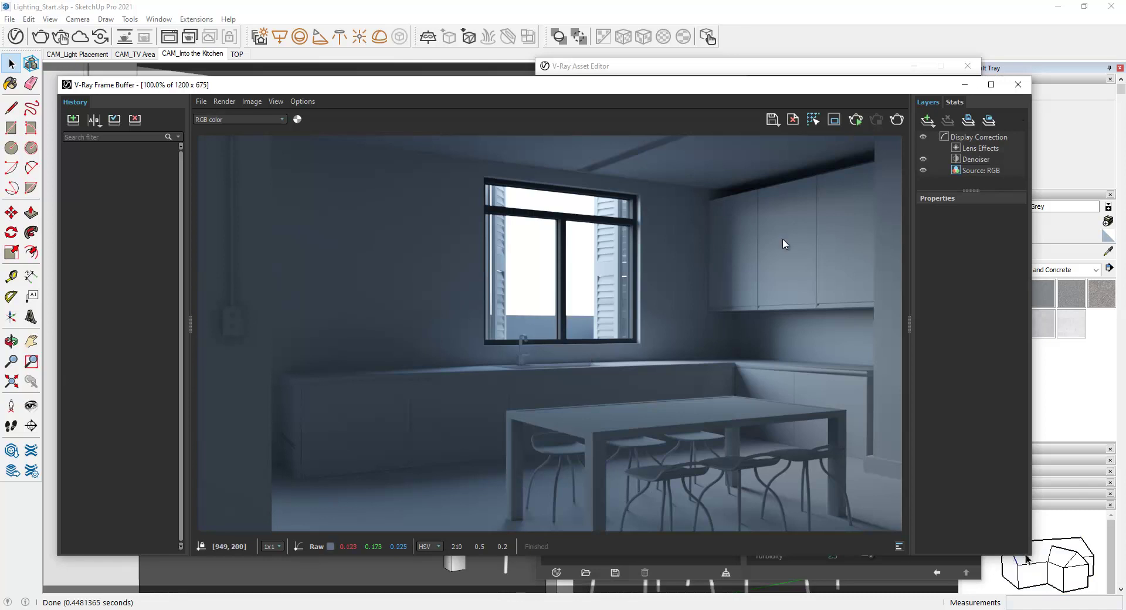
Re-render with sun intensity 0 and check the black result in Alpha and RGB color channels
click(896, 120)
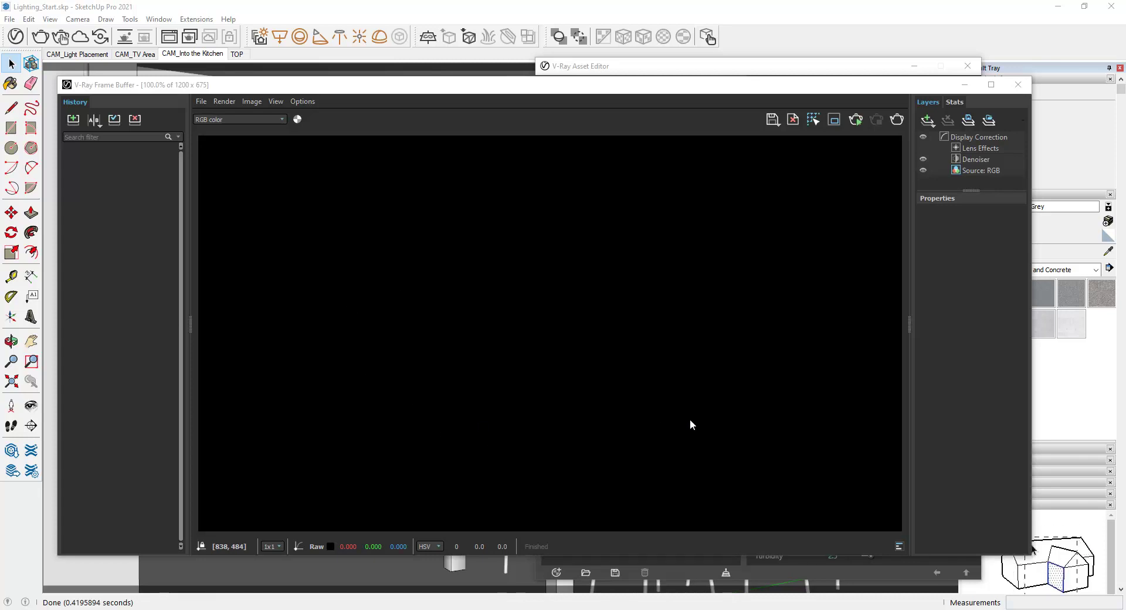
click(301, 118)
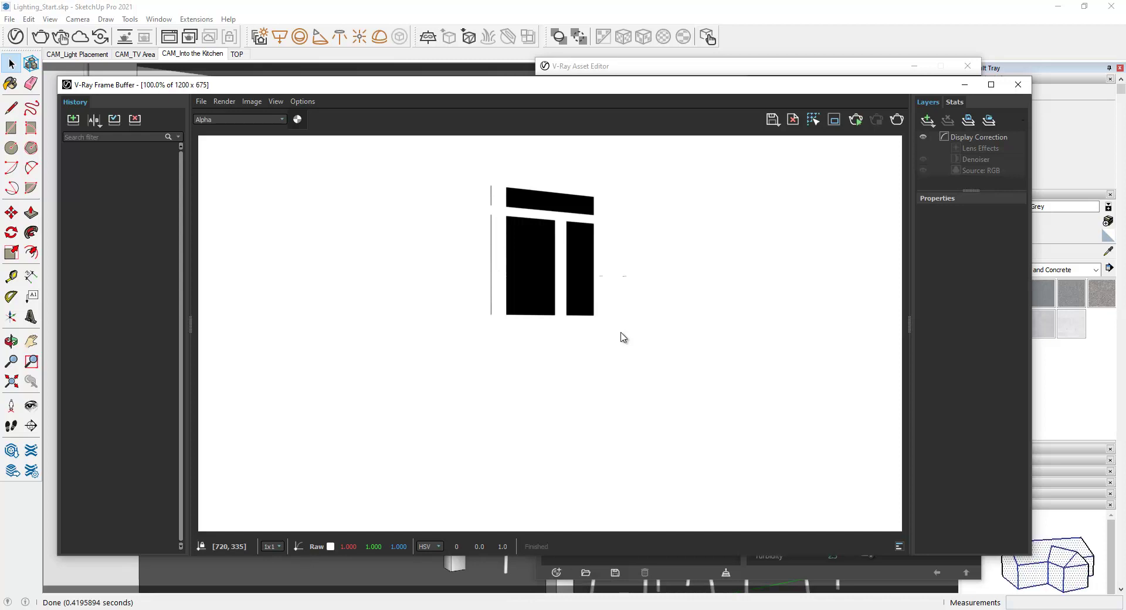
click(296, 121)
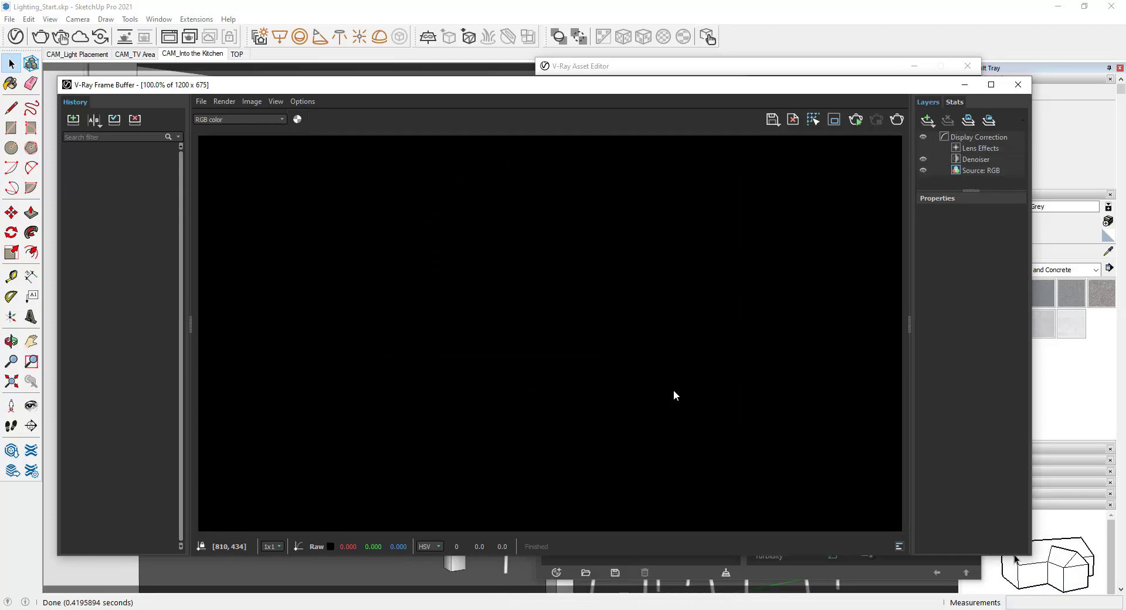
click(639, 72)
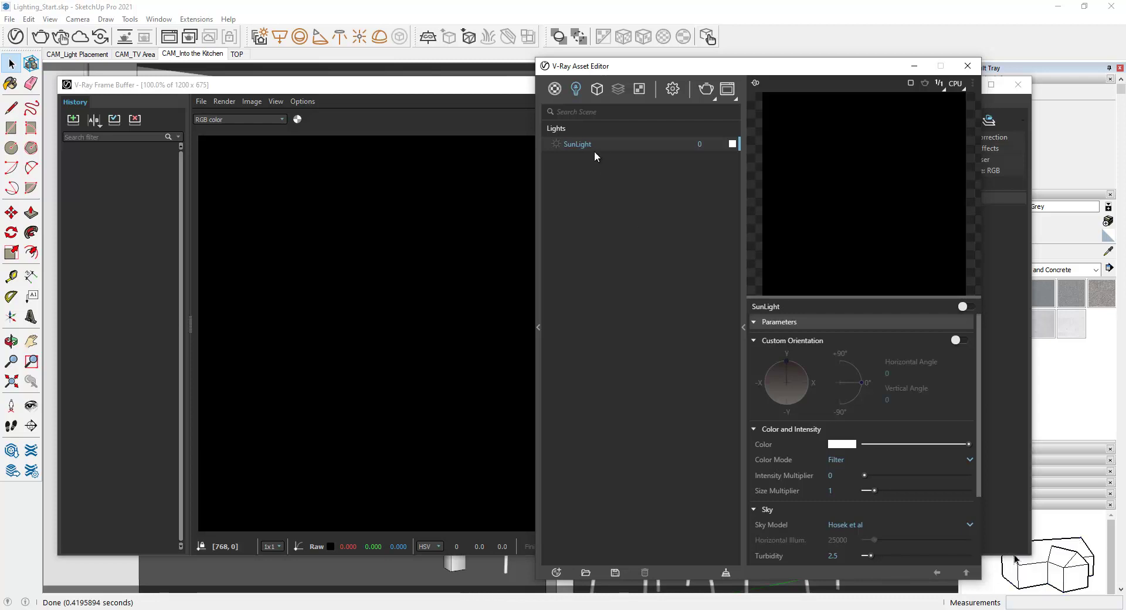
Toggle the SunLight on and back off, and open its colour picker showing white at 6500 K
click(557, 143)
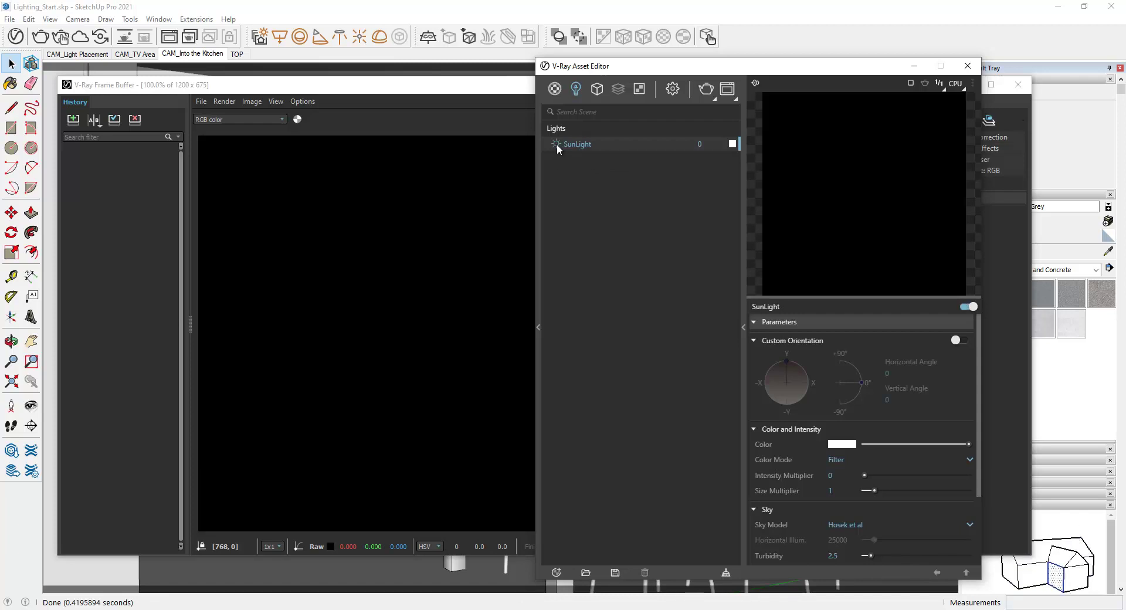
click(557, 143)
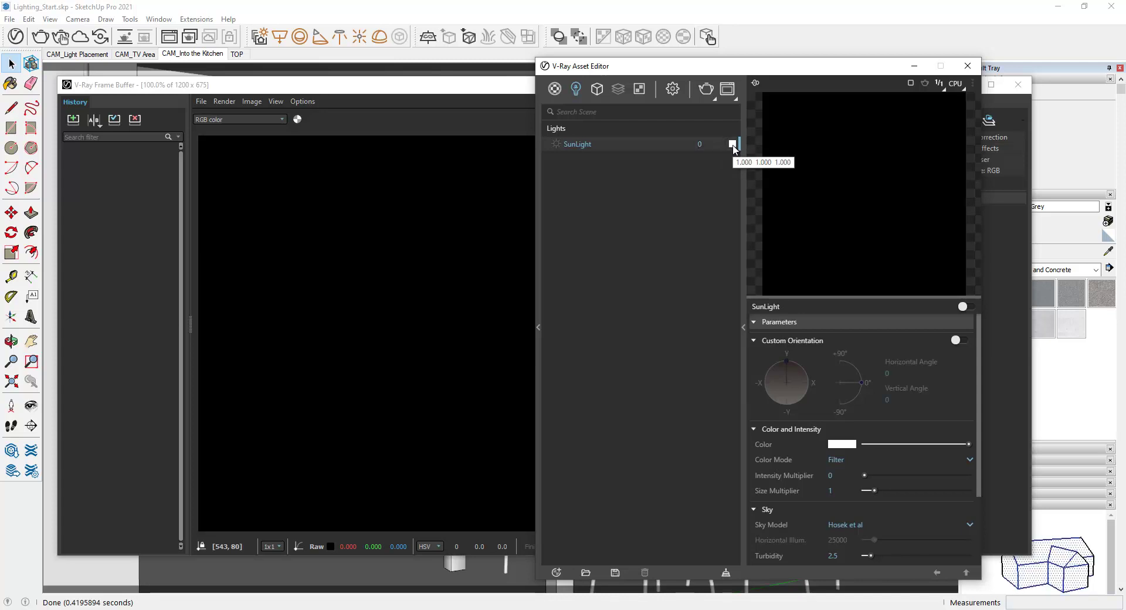
click(732, 145)
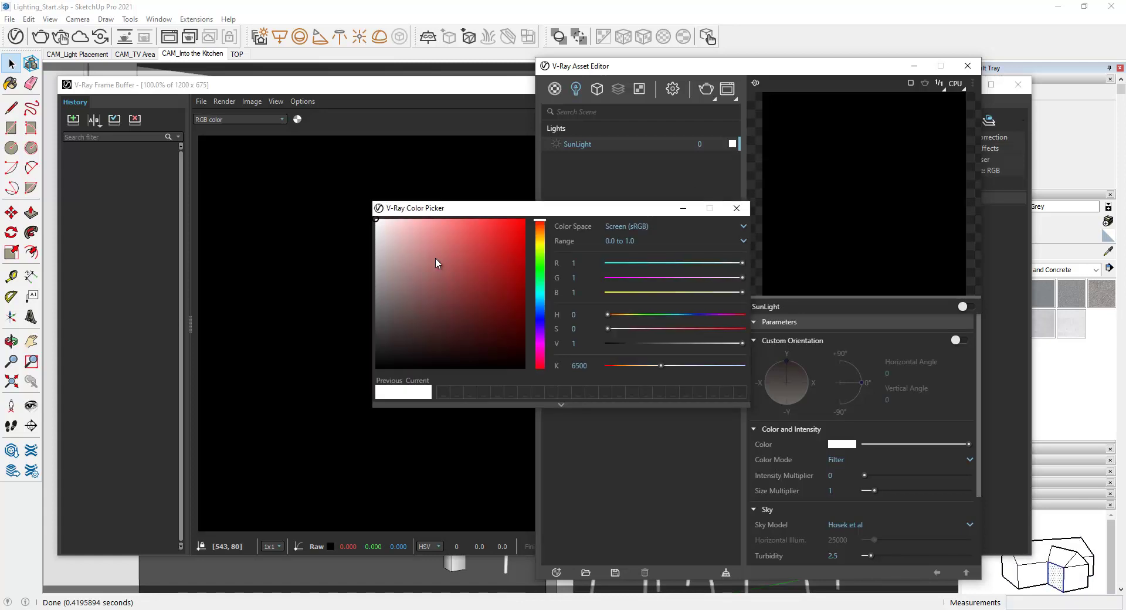
Try pink and golden-yellow sun colours, then reset the SunLight colour to pure white
click(421, 227)
drag(422, 226, 439, 231)
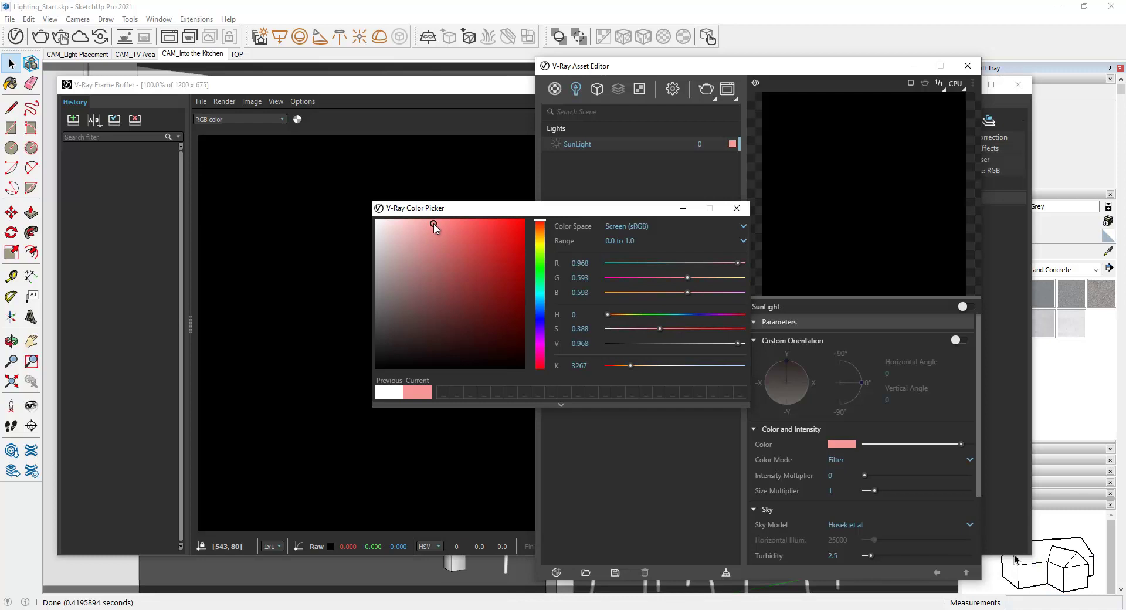
click(537, 238)
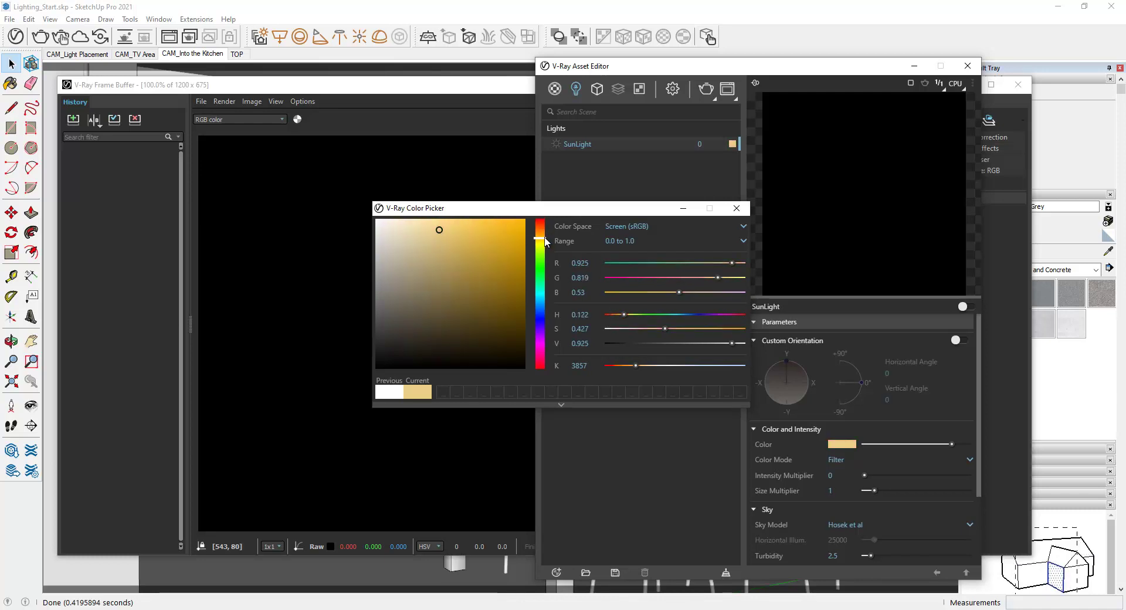
click(377, 220)
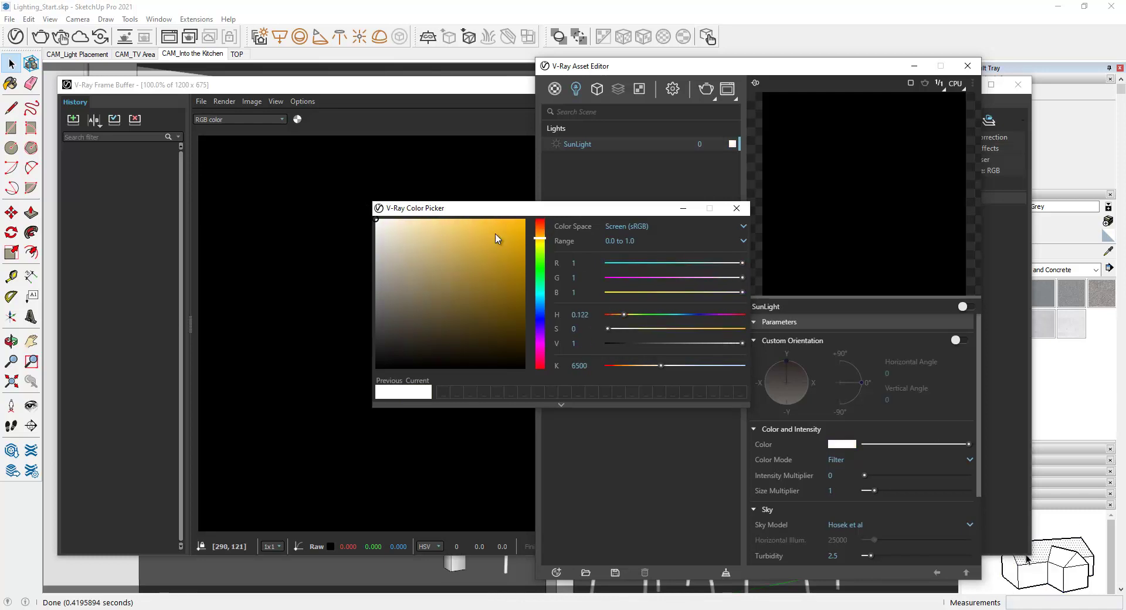
click(737, 207)
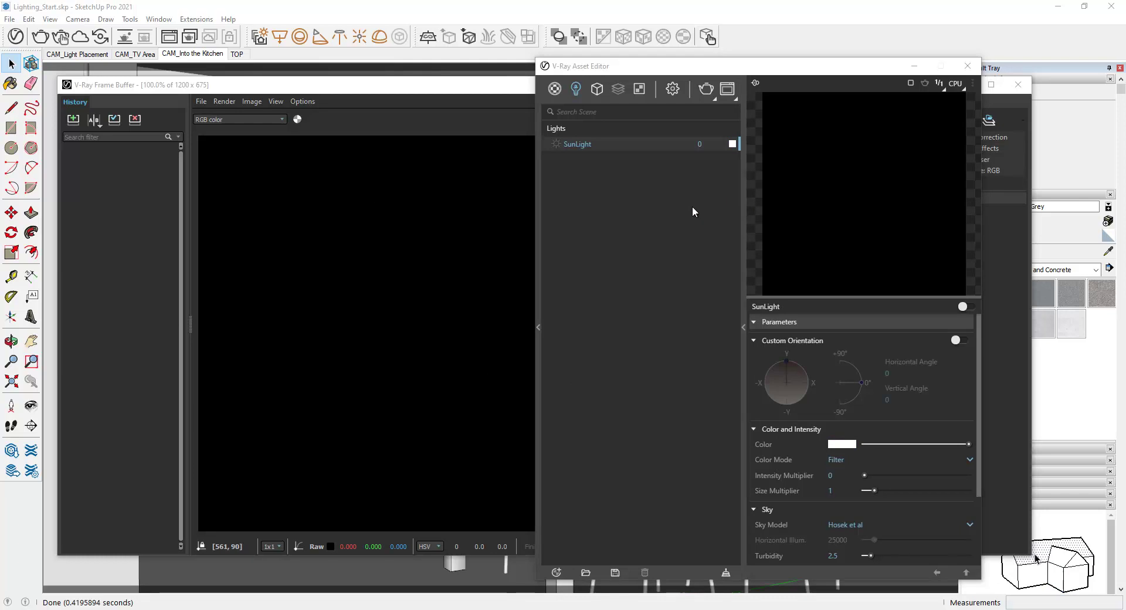
Set the SunLight intensity back to 1
click(674, 144)
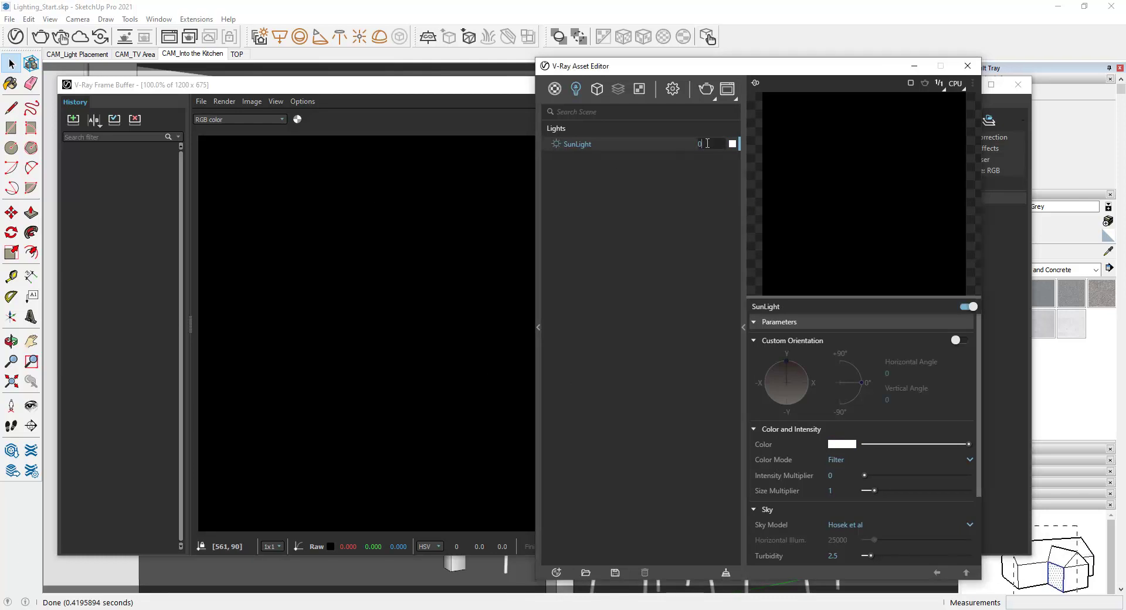
text(1)
key(Return)
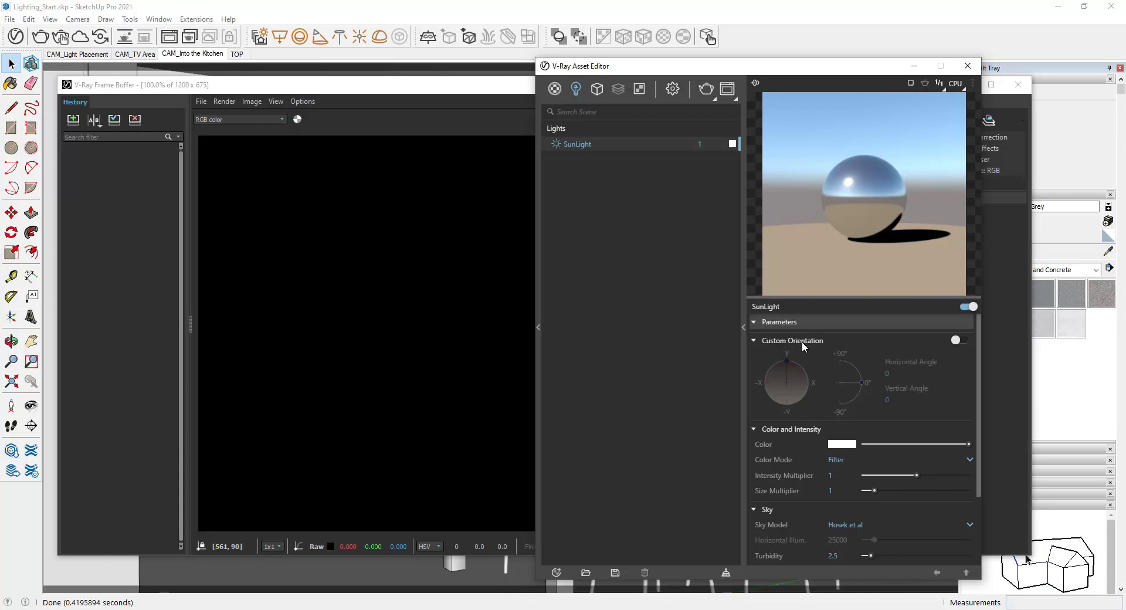
Try custom sun angles of 27.9 and 67.5, then disable Custom Orientation again
click(960, 340)
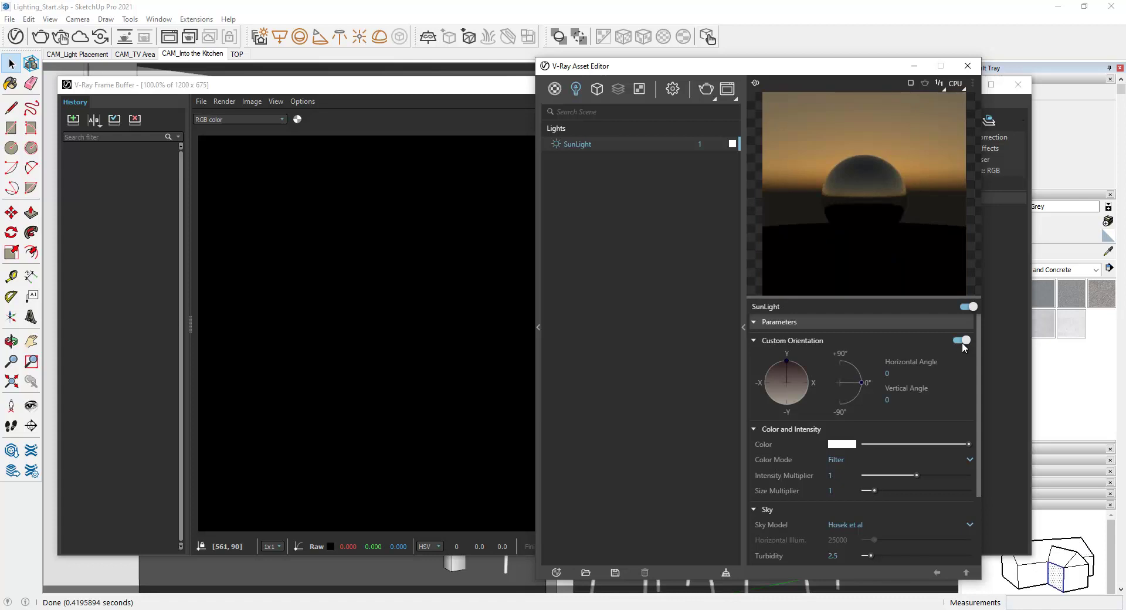
mouse_move(846, 360)
mouse_down()
mouse_move(857, 377)
mouse_move(844, 362)
mouse_move(856, 385)
mouse_move(849, 399)
mouse_move(873, 371)
mouse_move(861, 343)
mouse_up()
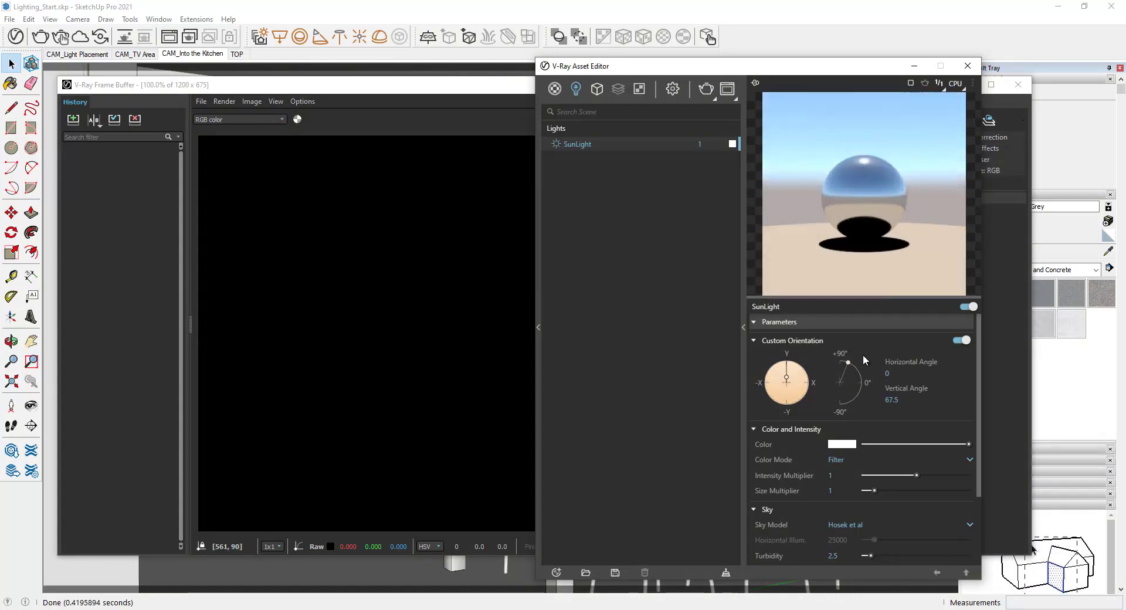
mouse_move(787, 378)
mouse_down()
mouse_move(799, 372)
mouse_move(803, 393)
mouse_move(786, 365)
mouse_move(799, 361)
mouse_up()
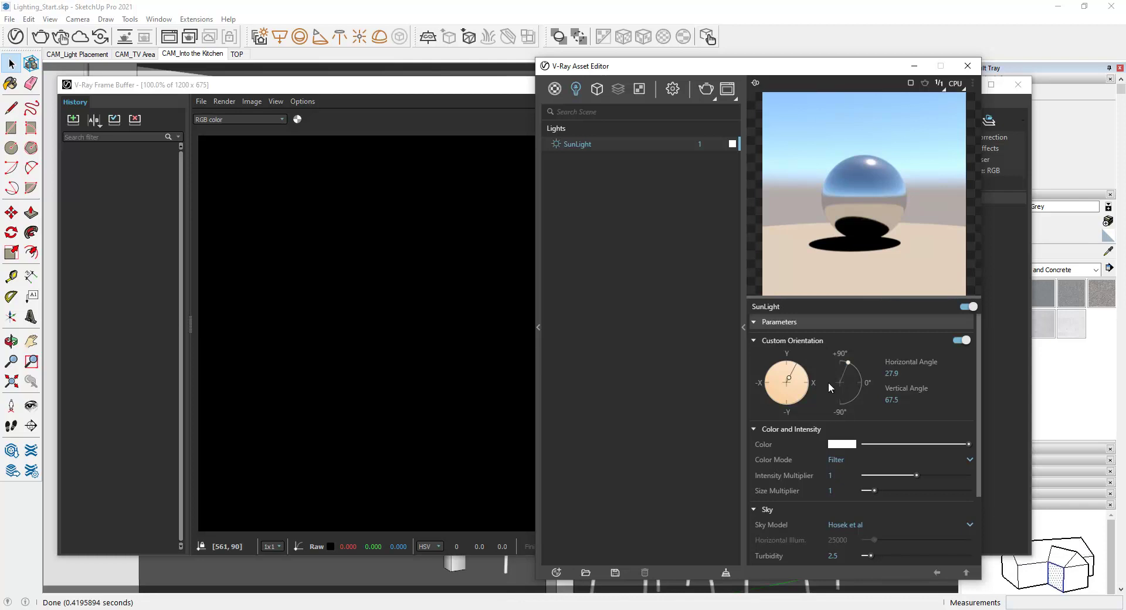
click(961, 341)
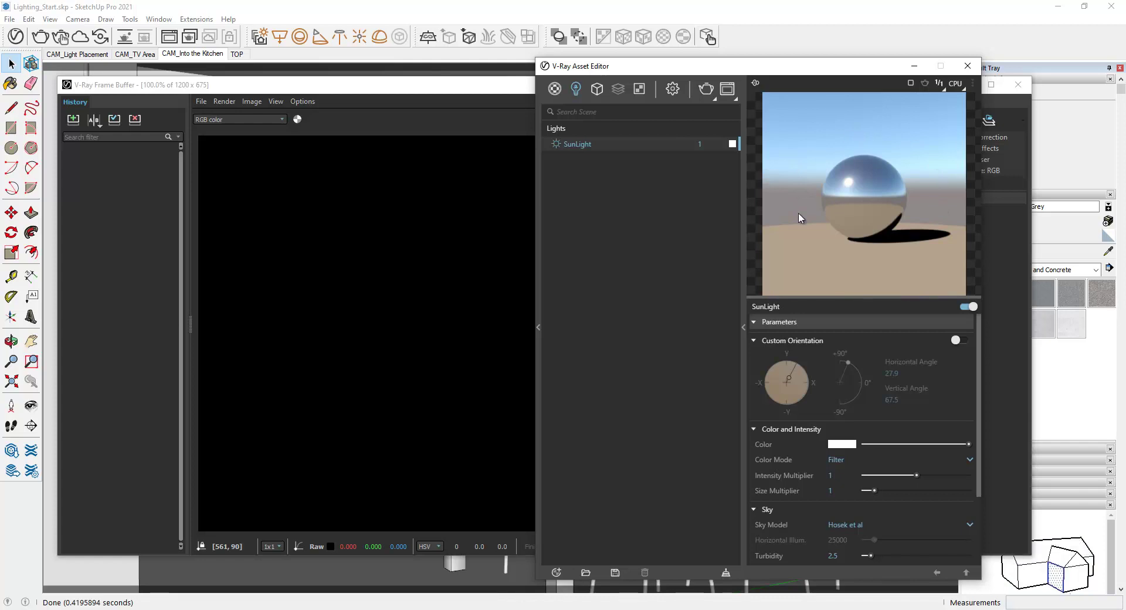
Try the Preetham et al sky model, then settle on CIE Clear and scroll to Ground Albedo
click(842, 527)
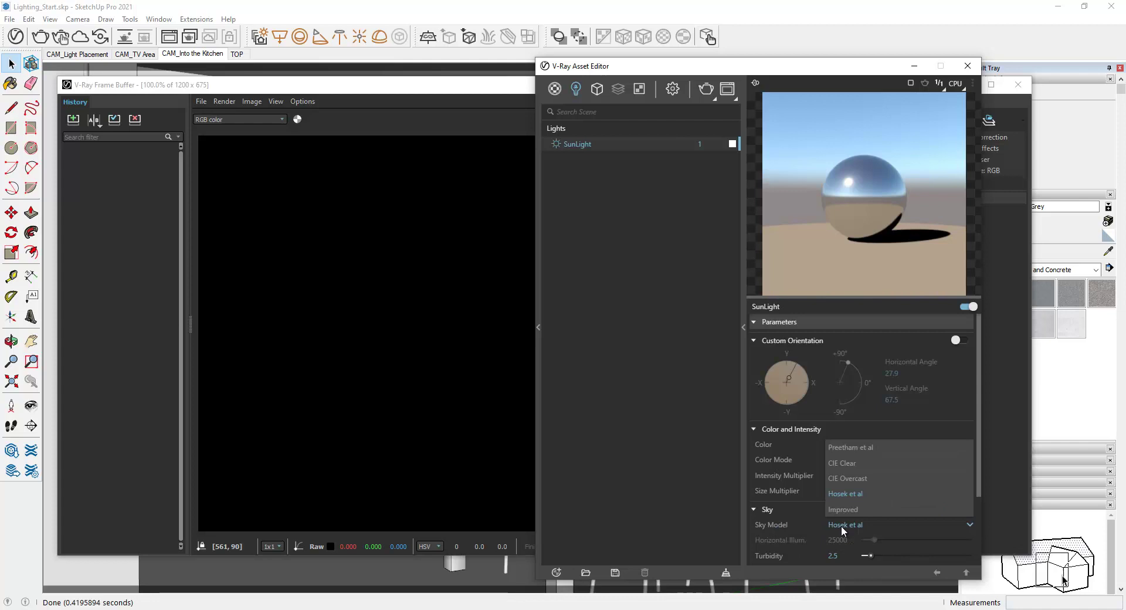
click(846, 448)
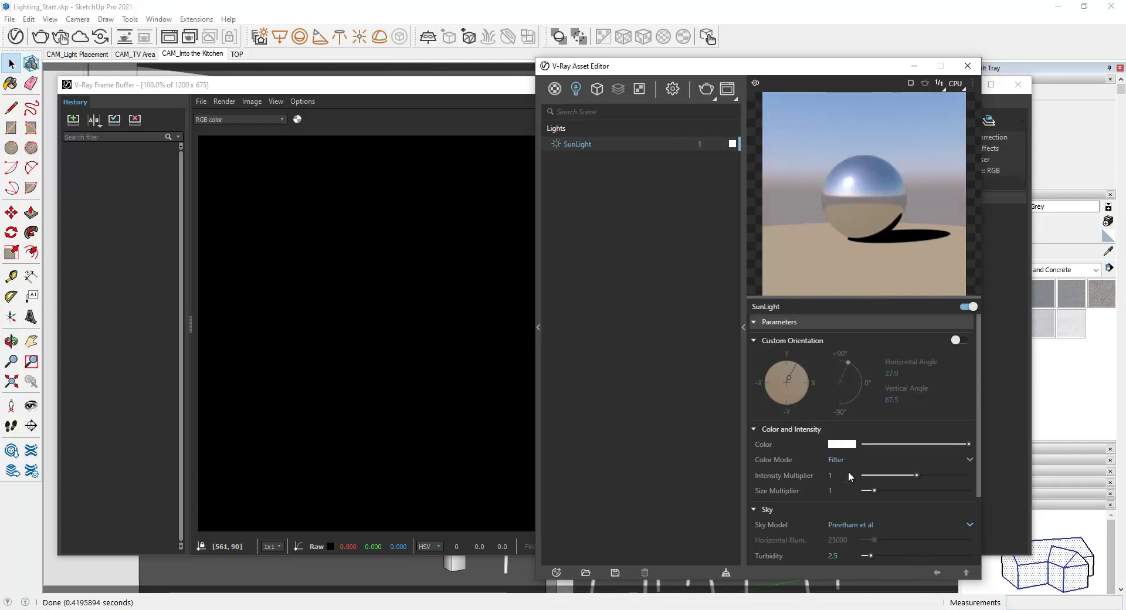
click(851, 526)
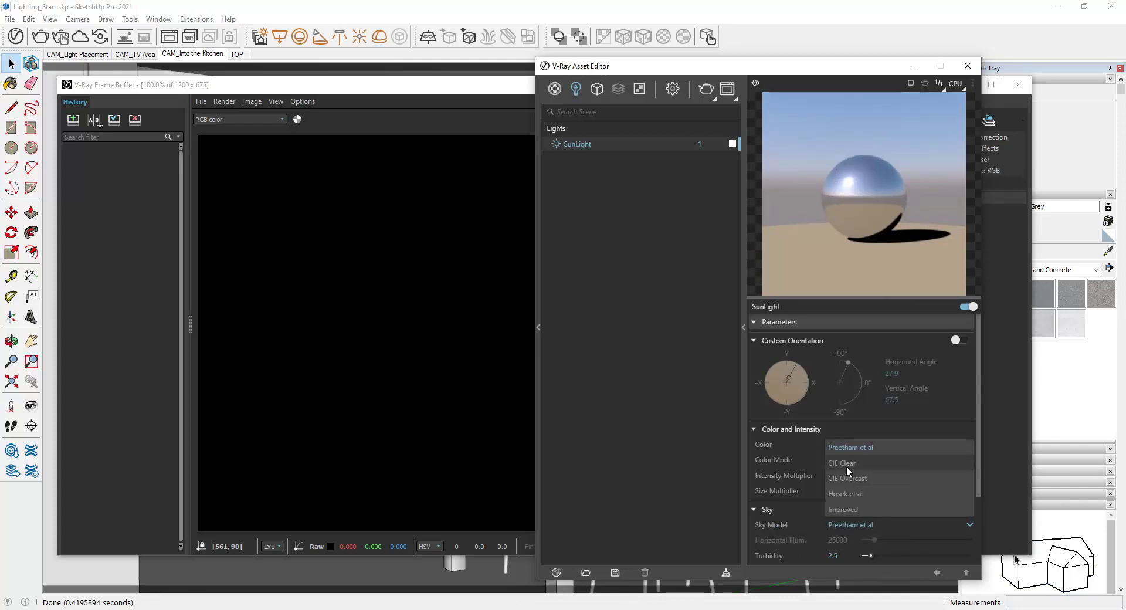
click(846, 466)
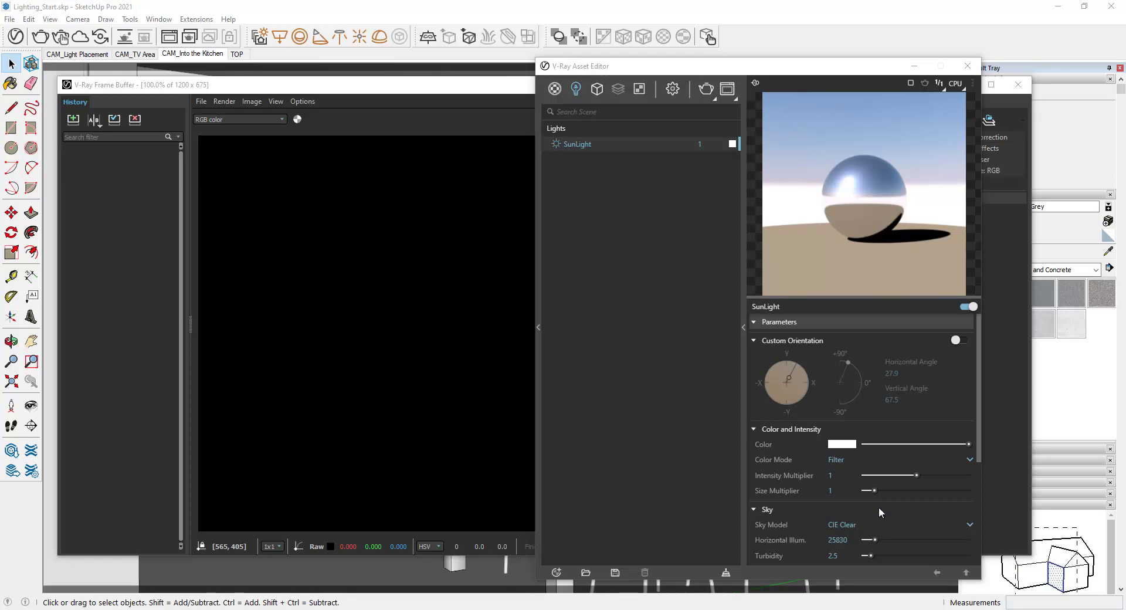
drag(980, 450, 985, 560)
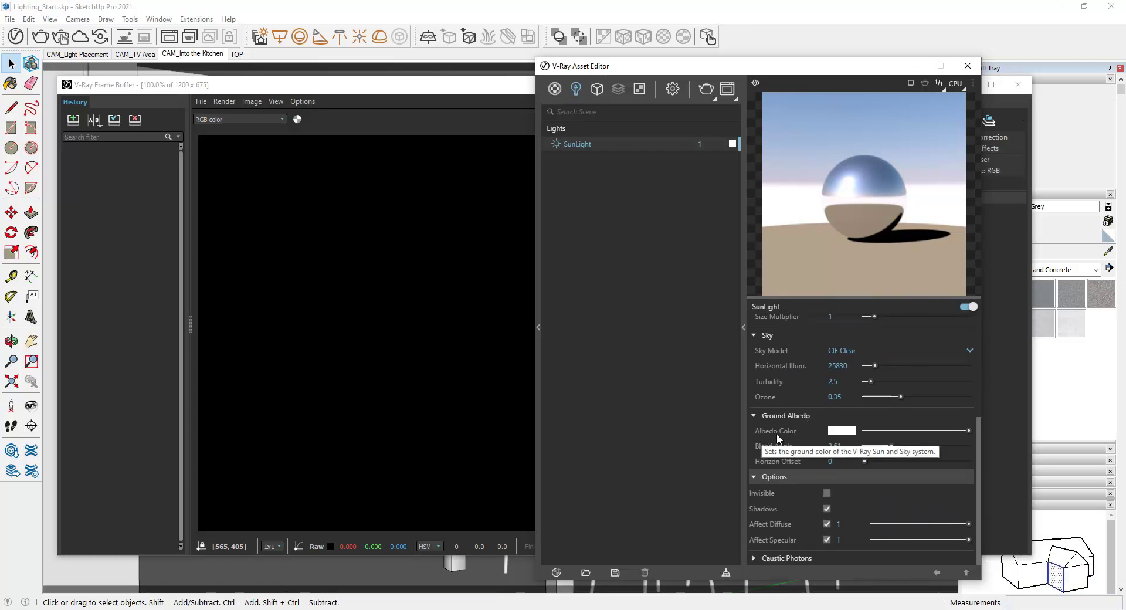
click(831, 431)
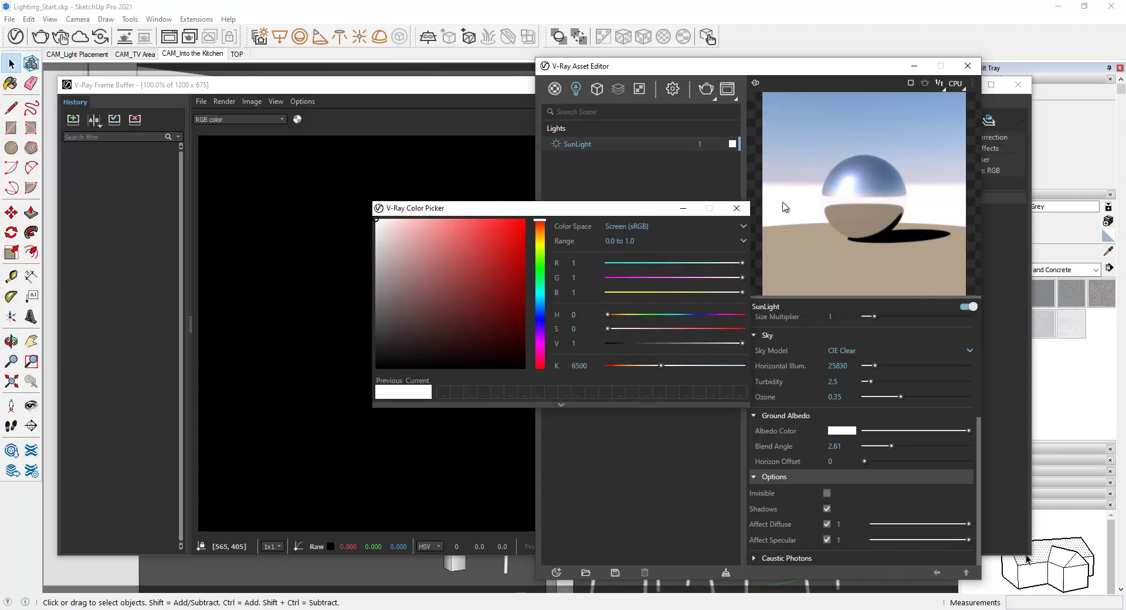
drag(512, 257, 438, 254)
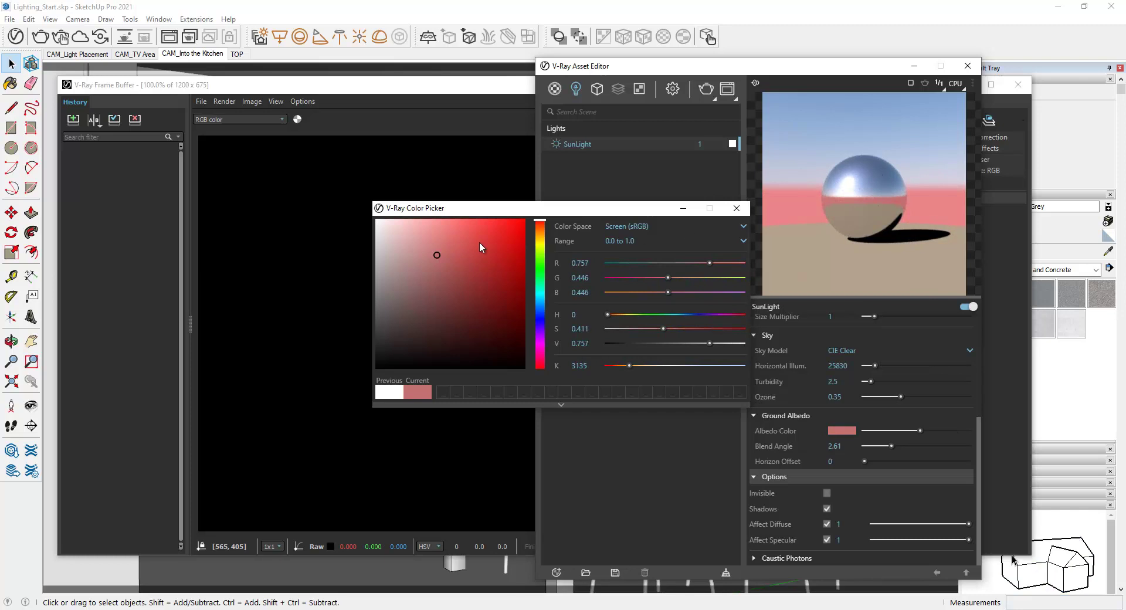
drag(410, 248, 348, 209)
click(737, 207)
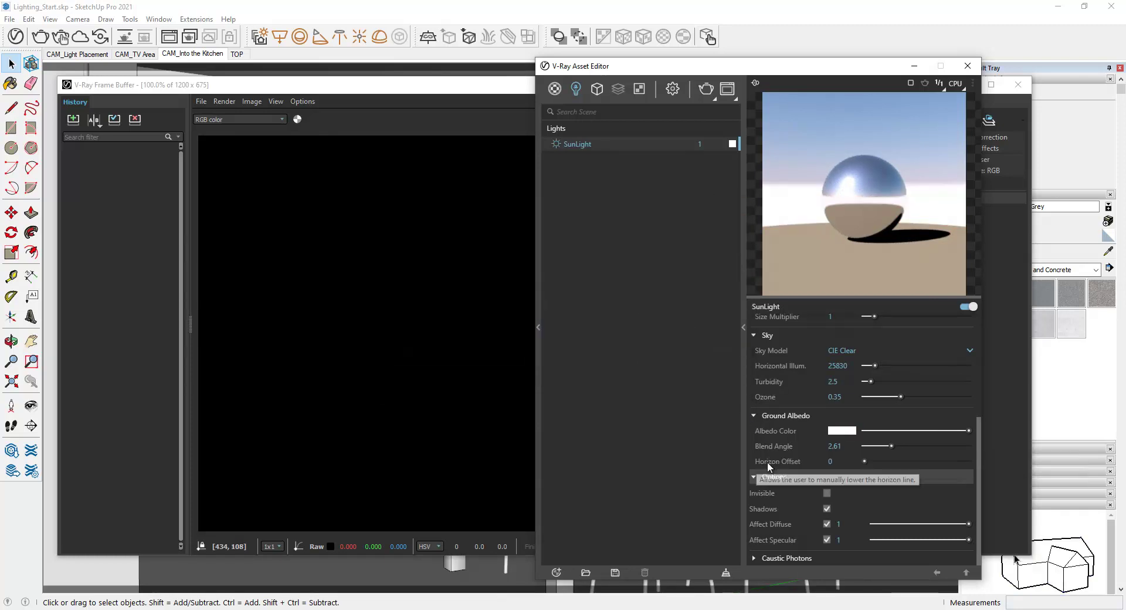
mouse_move(826, 462)
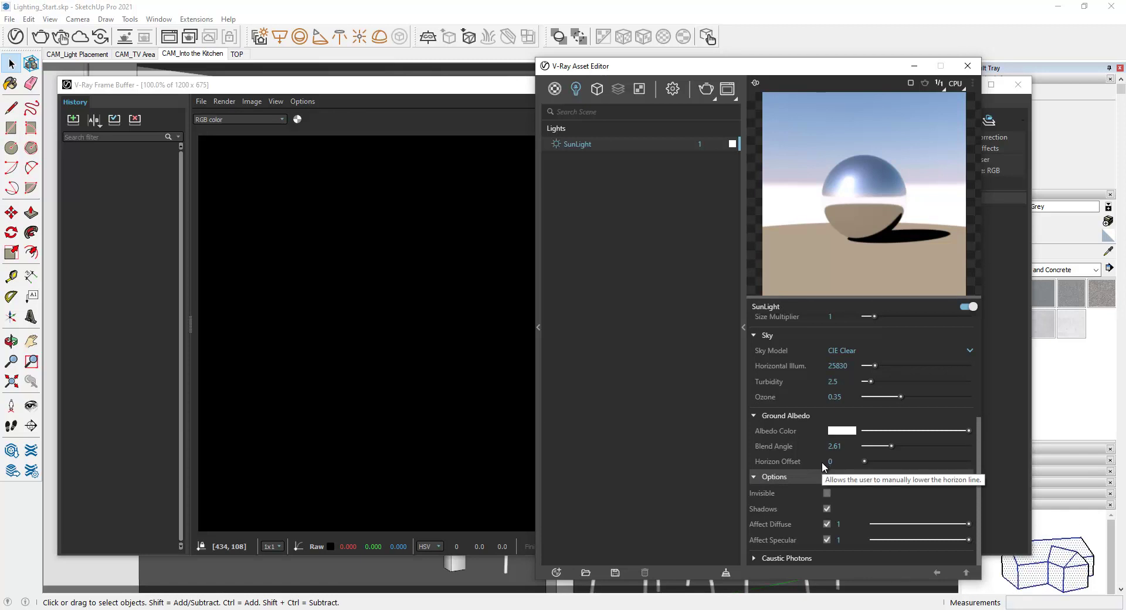
click(1014, 557)
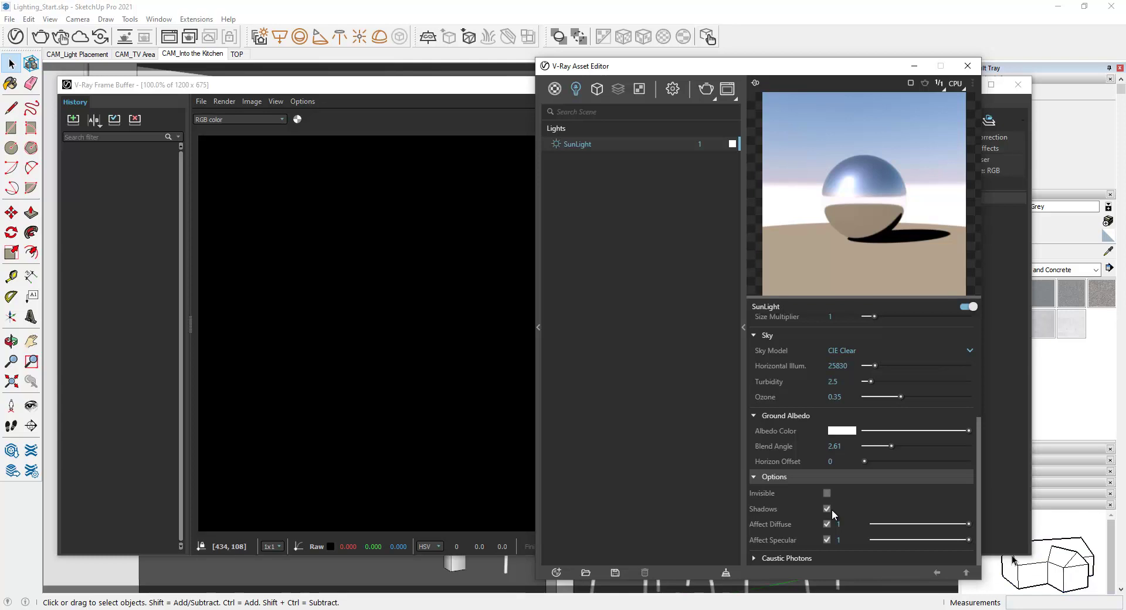
Render the kitchen under the CIE Clear sky and view the finished denoised image
scroll(832, 509, up, 5)
scroll(832, 509, up, 2)
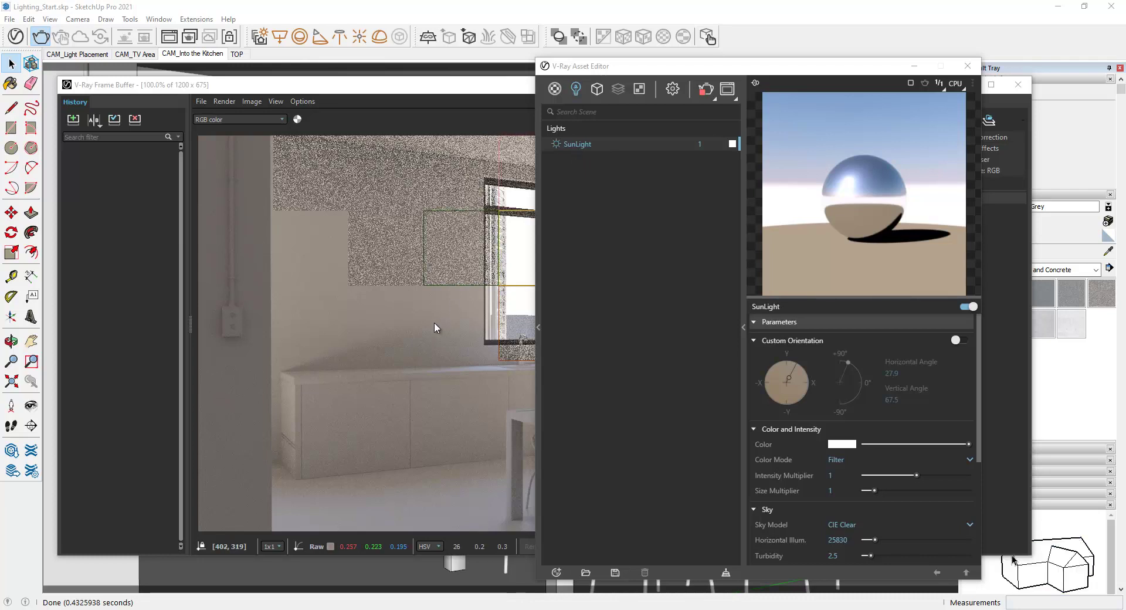
click(488, 101)
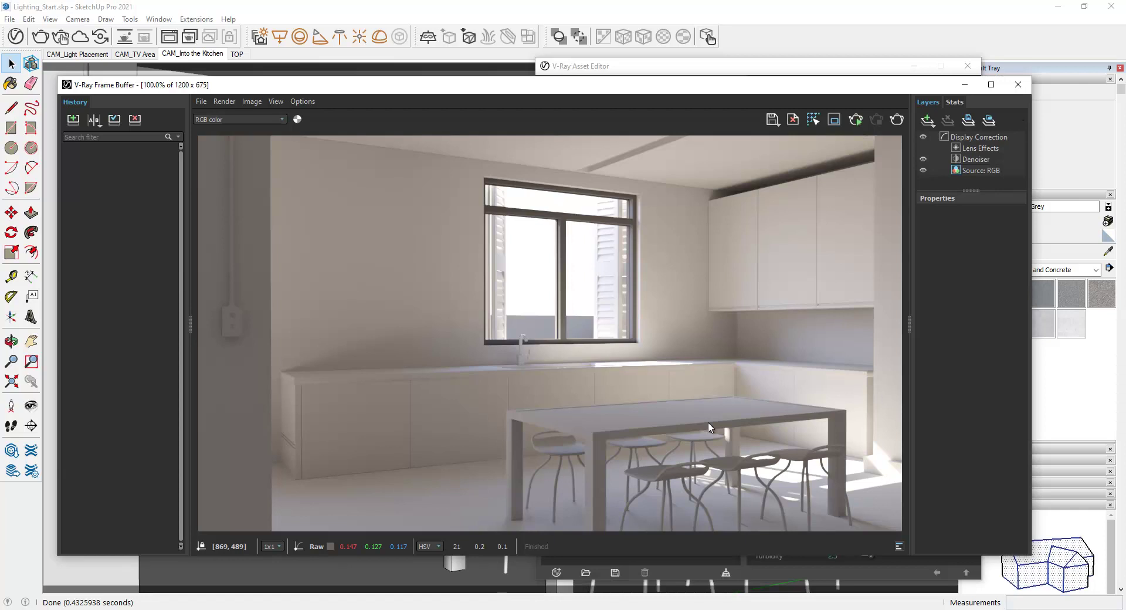
click(588, 68)
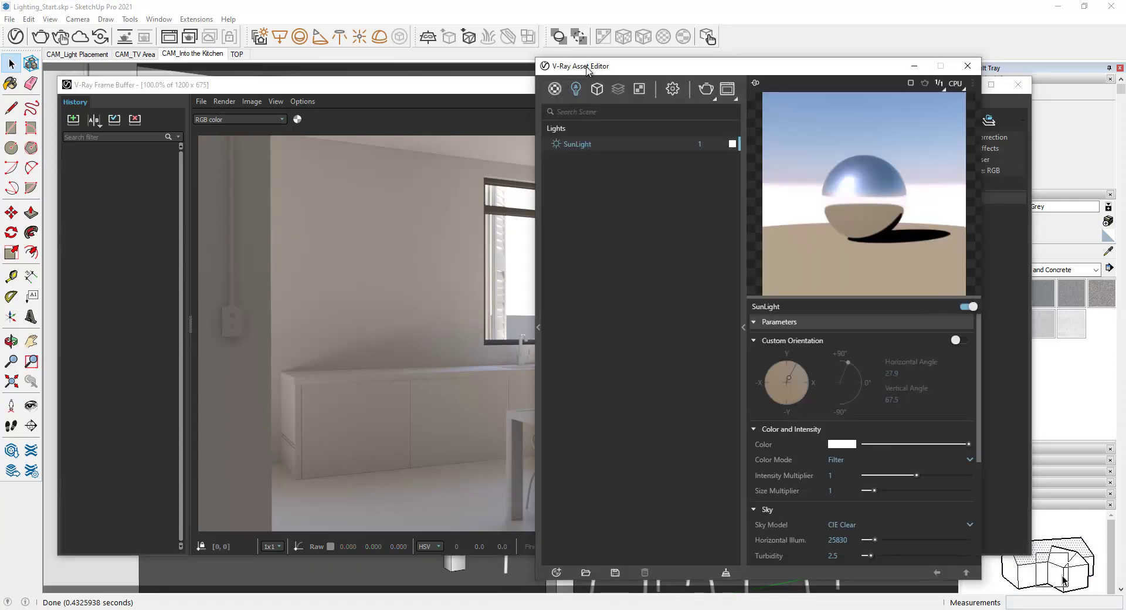
Display the V-Ray render settings, then bring the sunlit CIE Clear kitchen render forward in the Frame Buffer
click(670, 91)
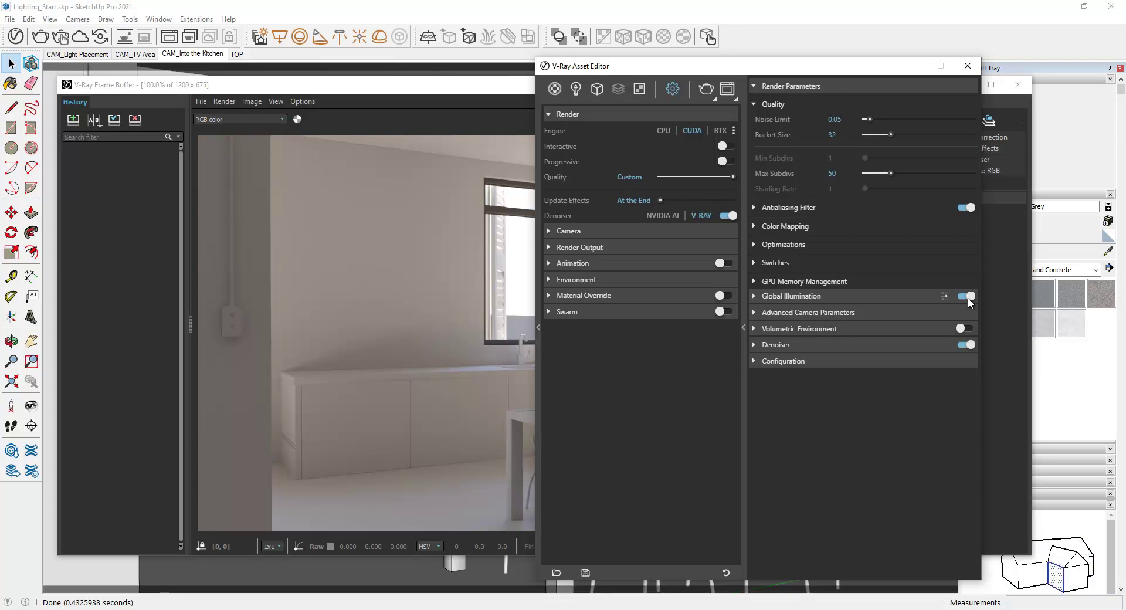
click(481, 90)
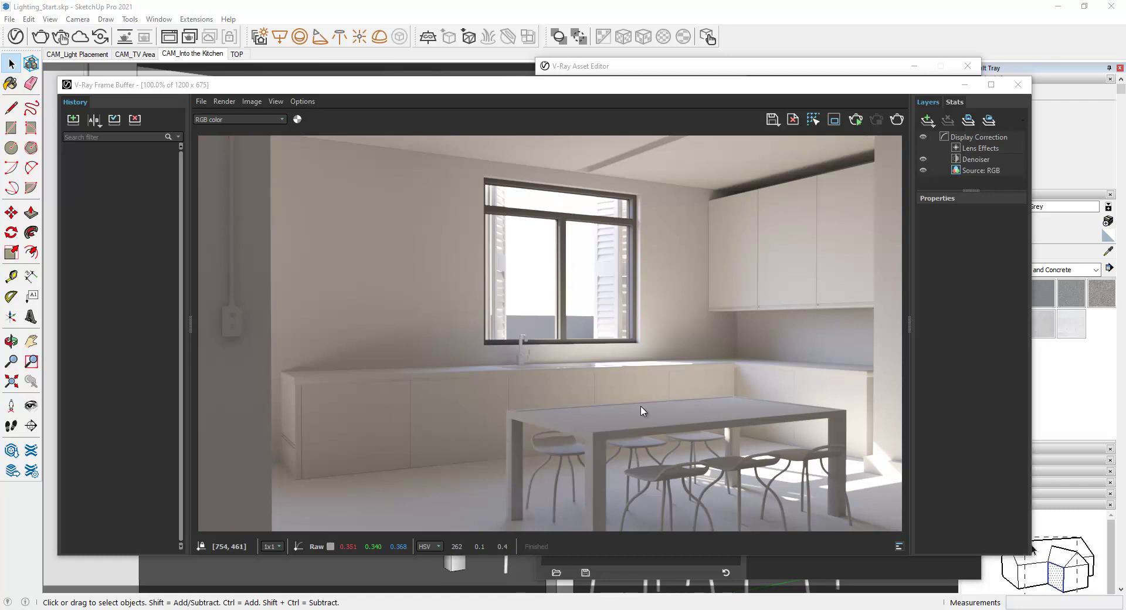
Back in the V-Ray Settings, switch Material Override on and pick Interior Grey as the override material
click(638, 69)
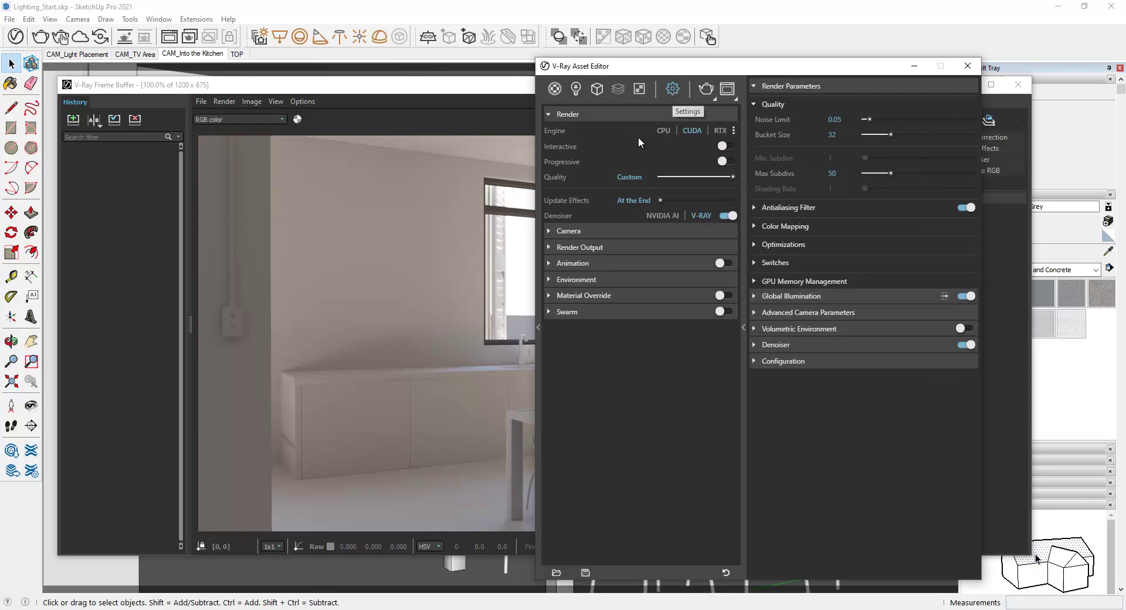
click(728, 297)
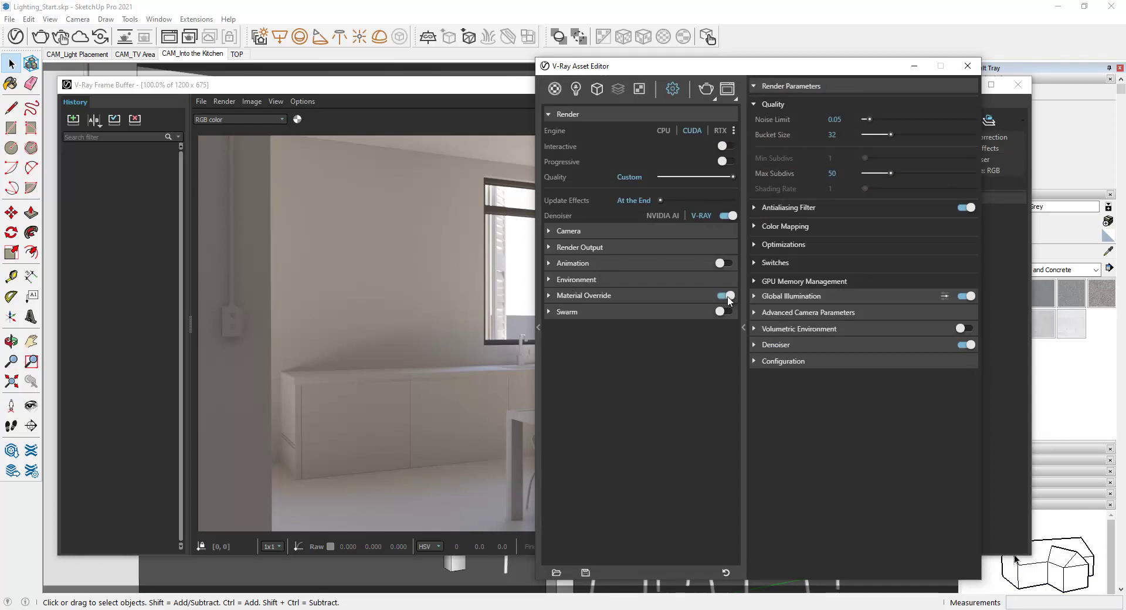
click(549, 295)
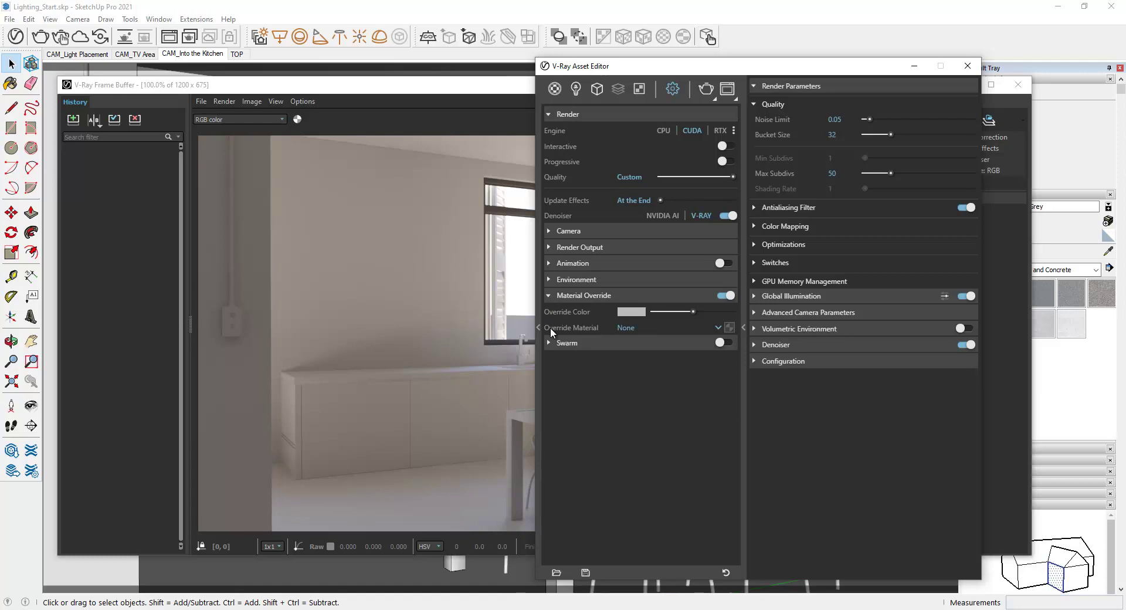
mouse_move(572, 327)
click(631, 329)
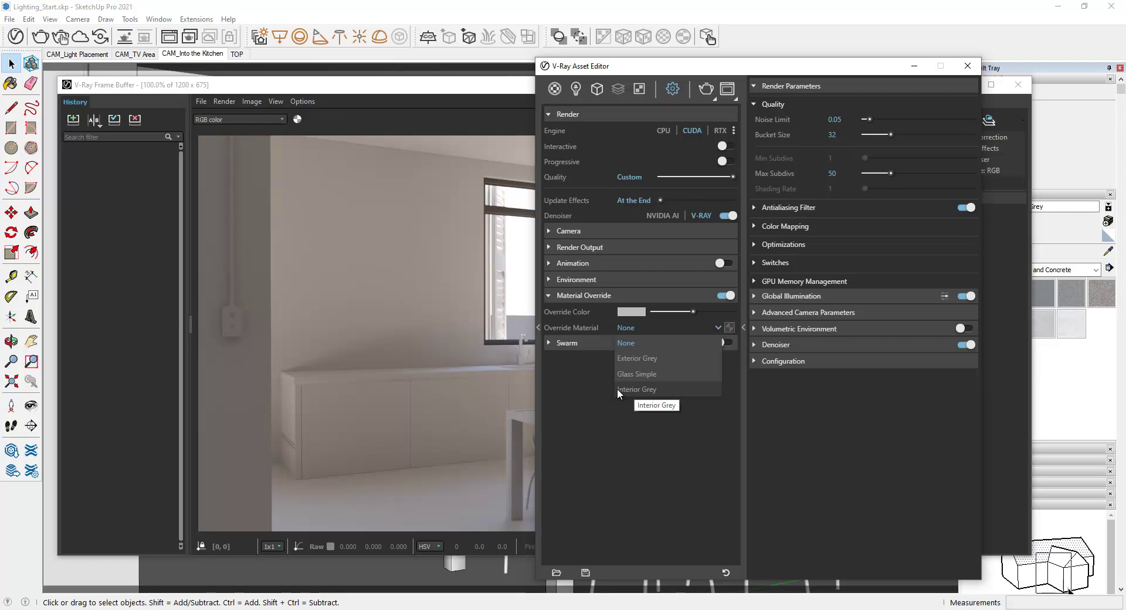
click(652, 391)
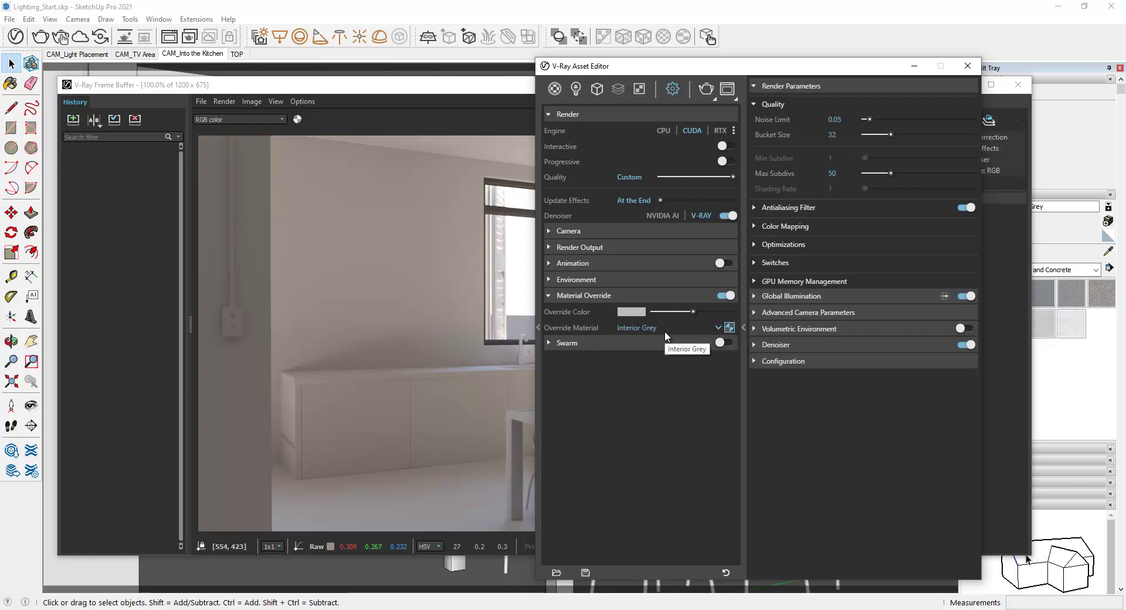
Inspect the Interior Grey material's properties, bring the all-grey kitchen render forward, and deselect the model
click(555, 88)
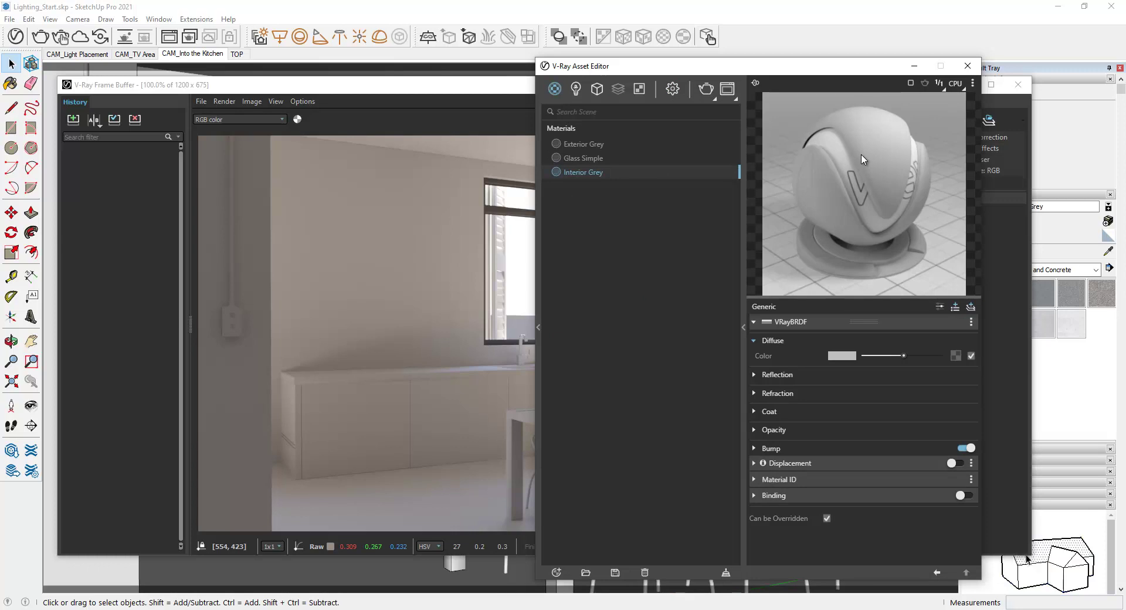
click(463, 91)
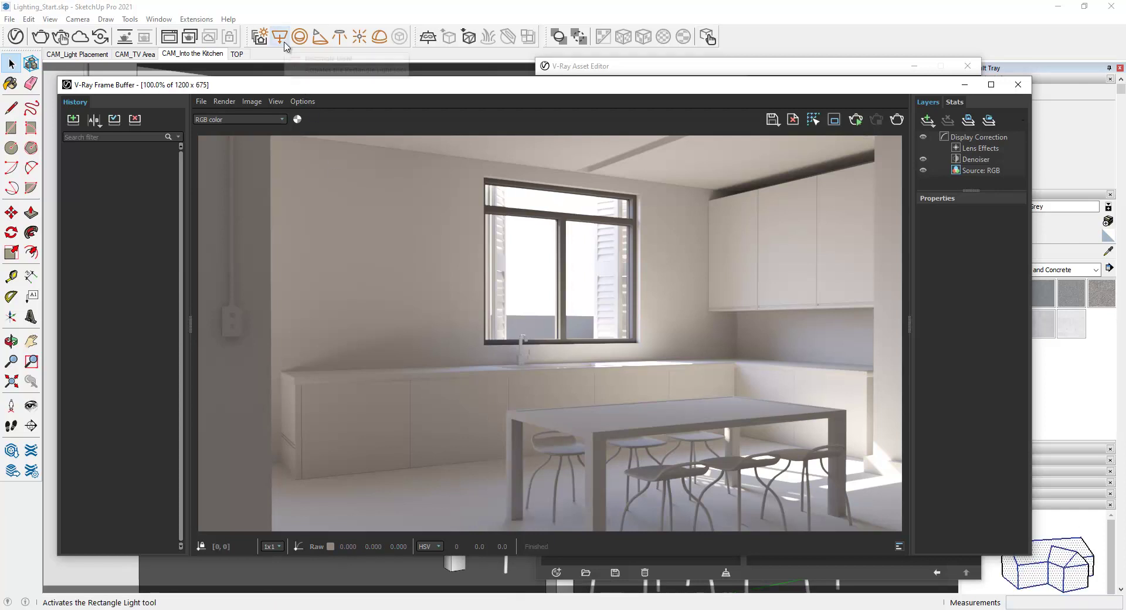
click(1026, 559)
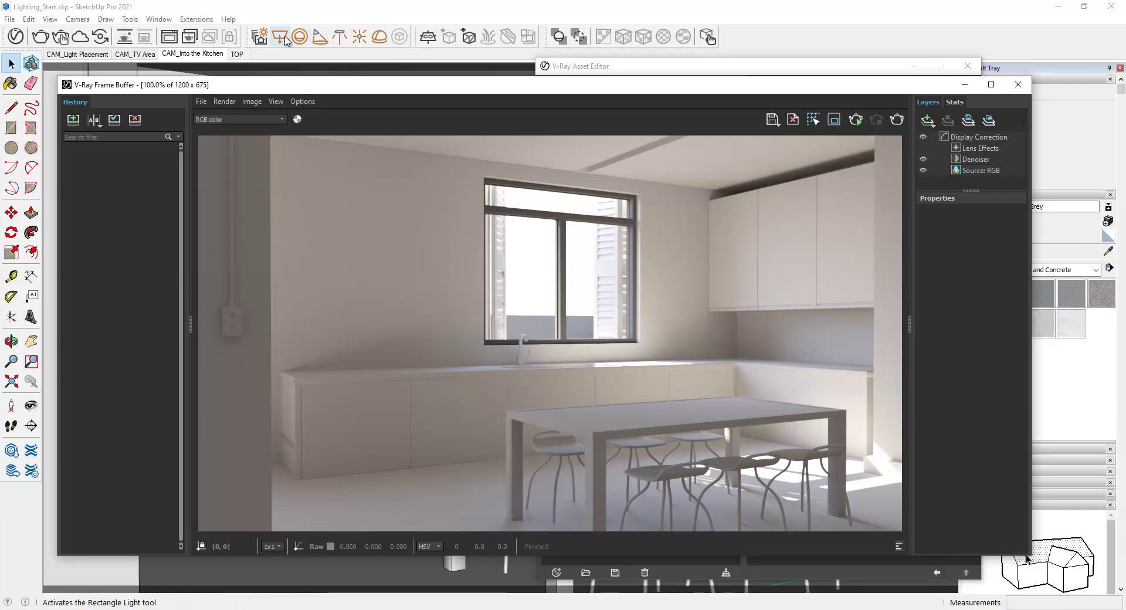